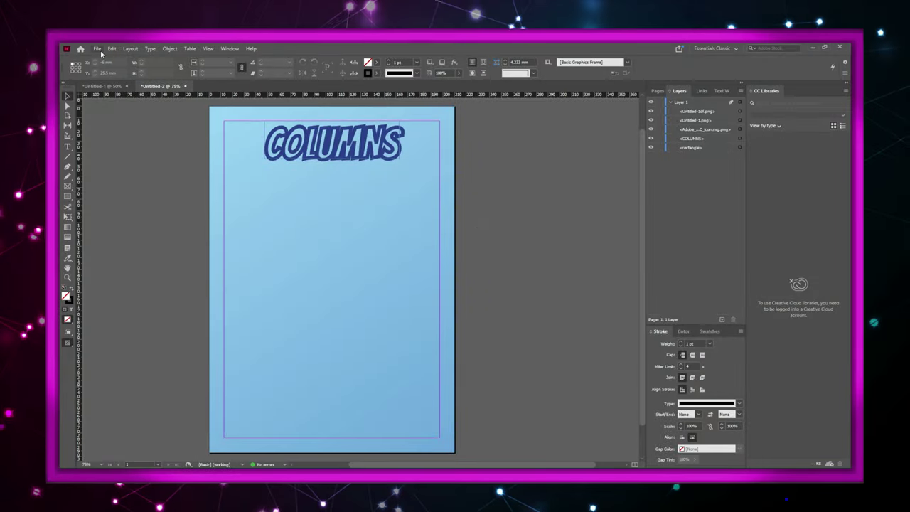
Create a text frame below the COLUMNS title, fitted between the side margins and down to the bottom margin, about 184.6 × 231.3 mm
left_click(67, 147)
left_click_drag(108, 172, 293, 427)
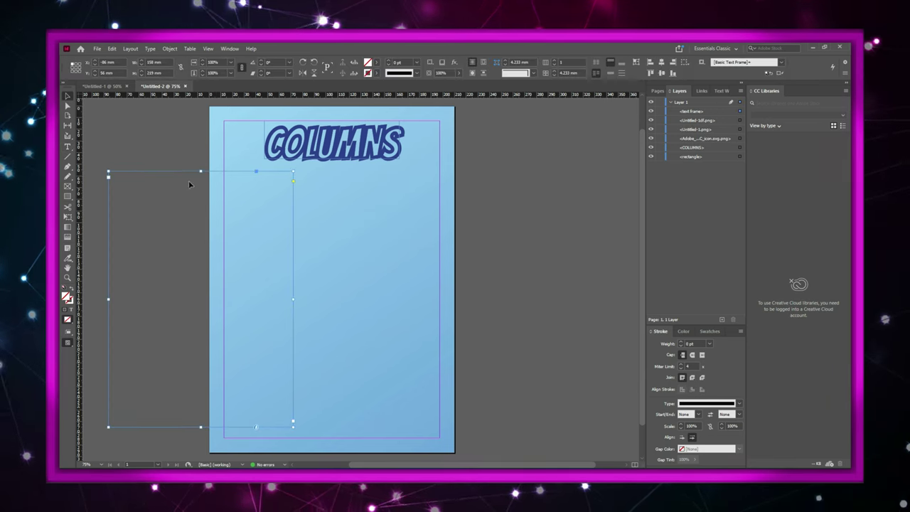
left_click_drag(155, 174, 271, 171)
left_click_drag(409, 297, 441, 299)
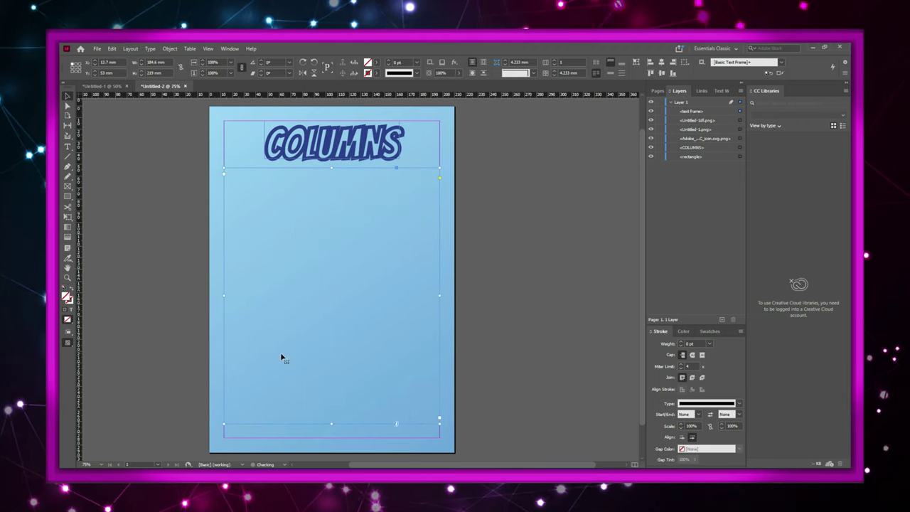
left_click_drag(331, 423, 332, 437)
key("ctrl+shift+a")
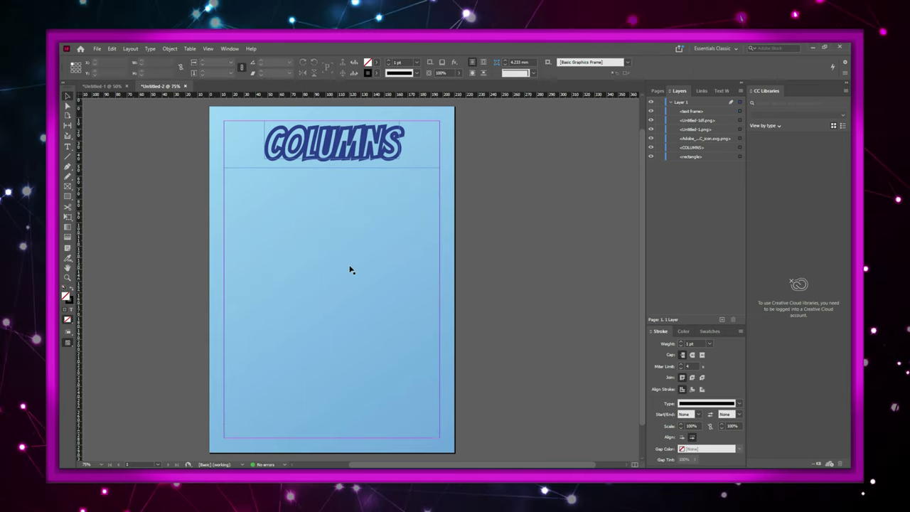
Fill the new text frame with placeholder text
double_click(350, 268)
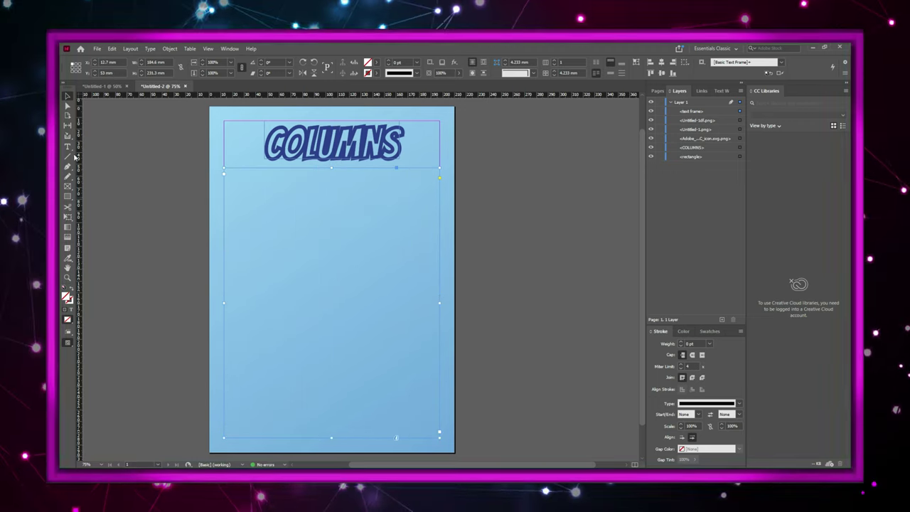
left_click(112, 49)
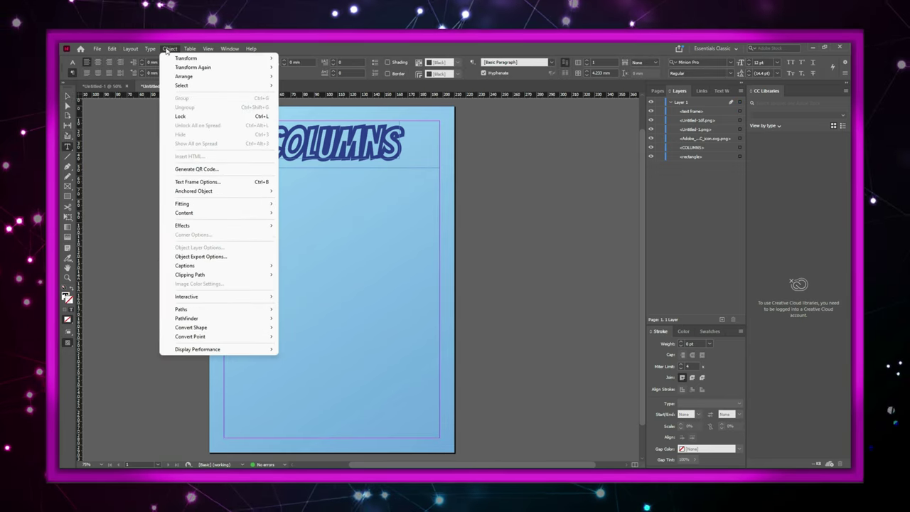
mouse_move(150, 49)
left_click(161, 327)
Format all the placeholder text as Arial 14 pt, justified with the last line aligned left and hyphenation off
key("ctrl+a")
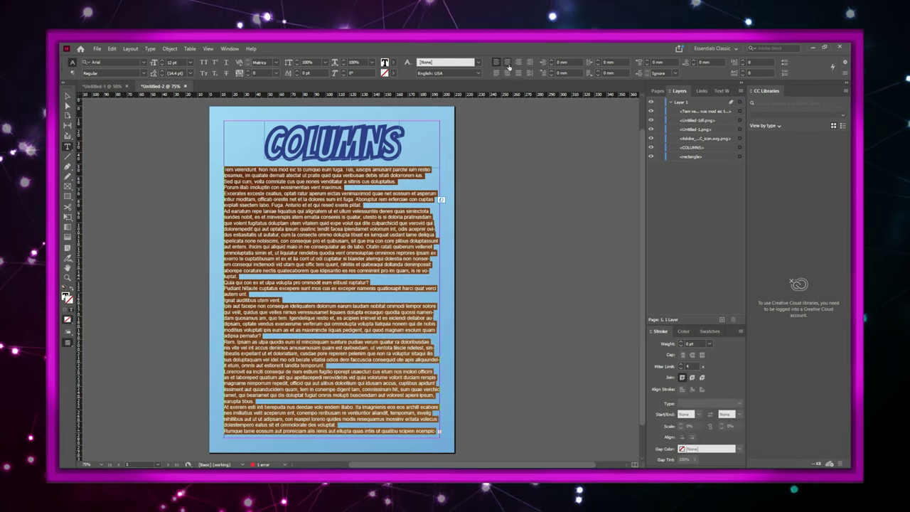
left_click(497, 74)
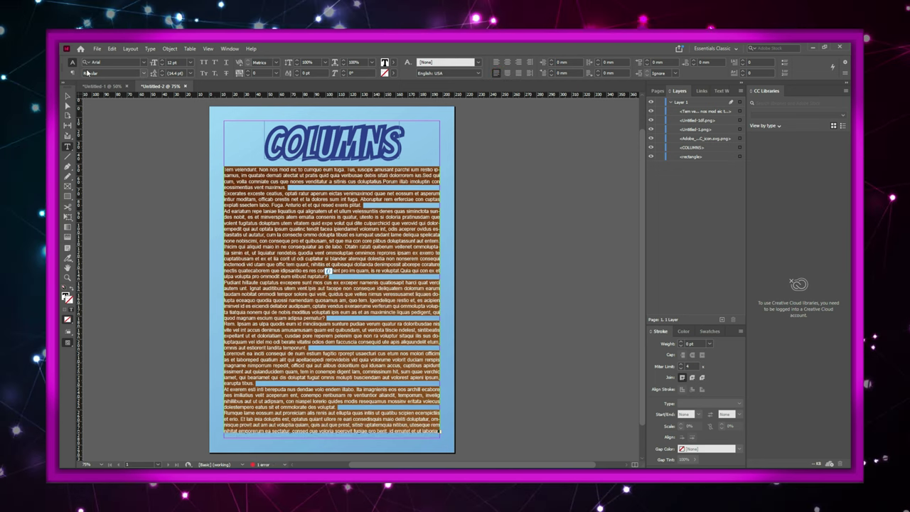
left_click(73, 73)
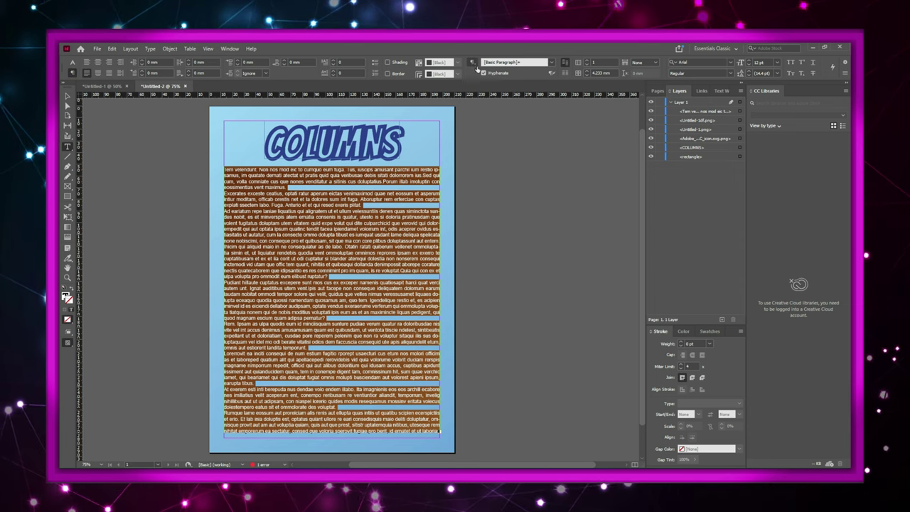
left_click(484, 73)
left_click(349, 183)
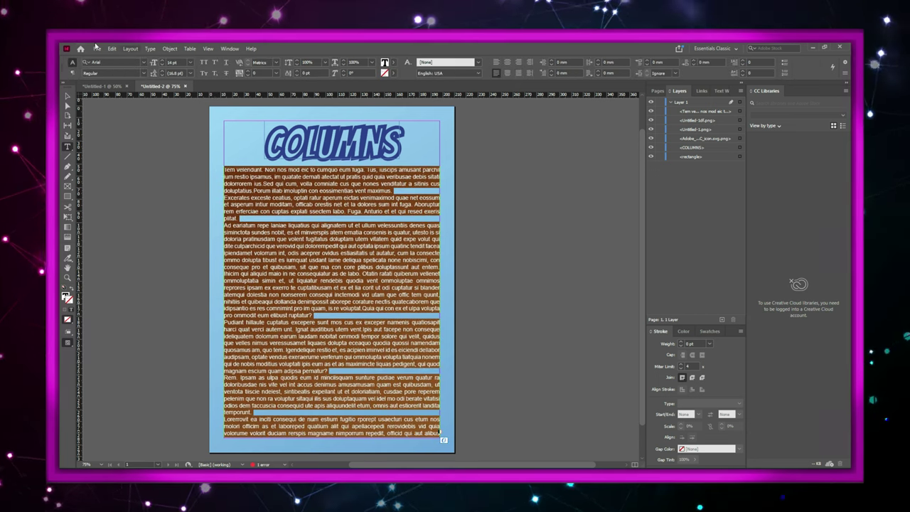
Divide the text frame into 3 columns
left_click(72, 73)
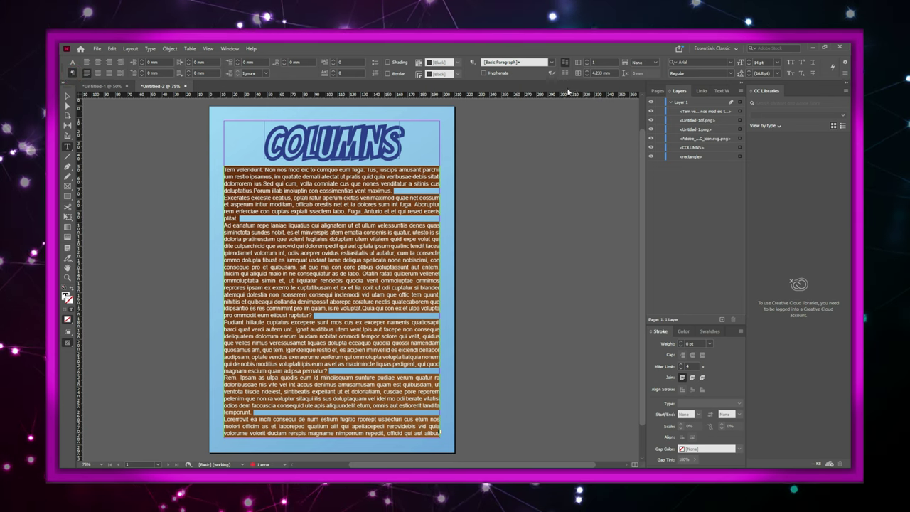
left_click(588, 61)
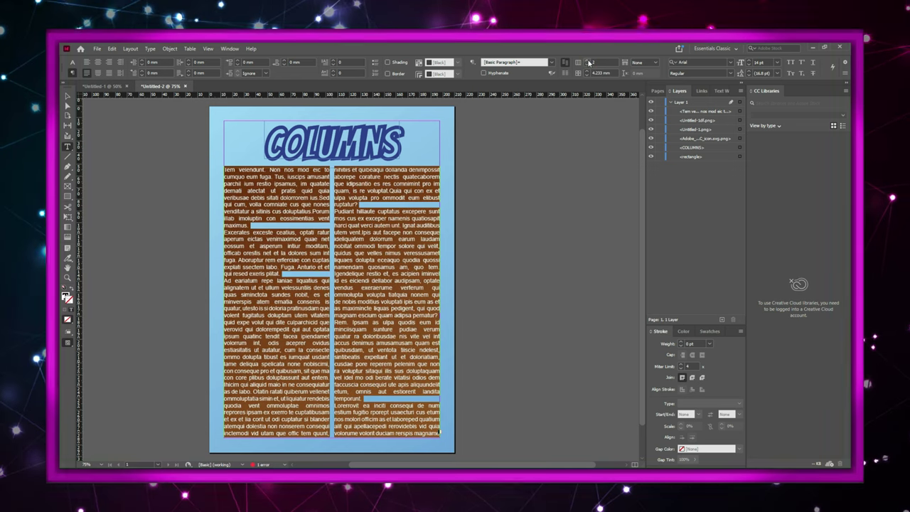
left_click(588, 61)
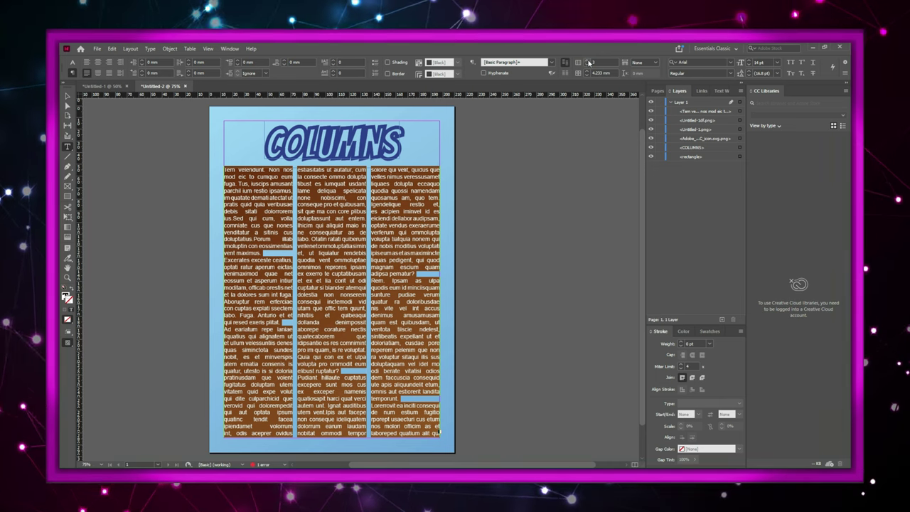
Set the gutter between the text columns to 4 mm and deselect the text
left_click(585, 72)
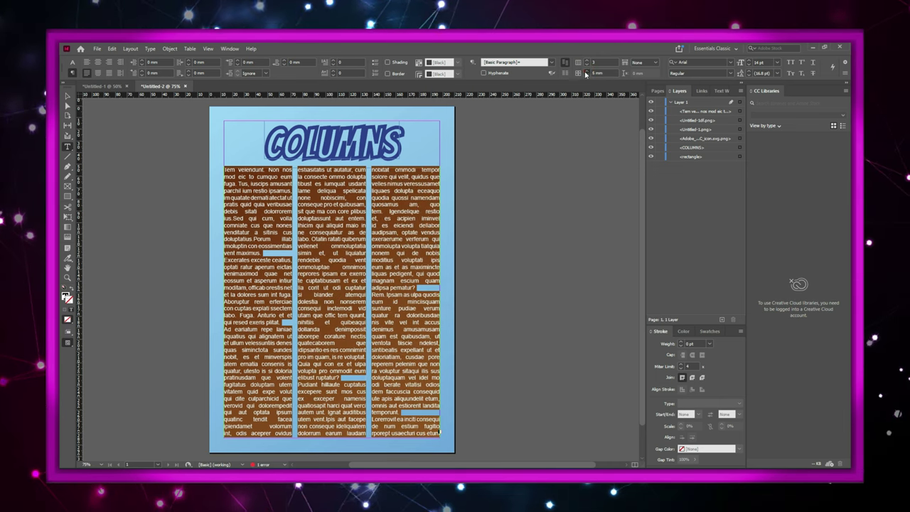
left_click(585, 74)
left_click(585, 74)
left_click(585, 74)
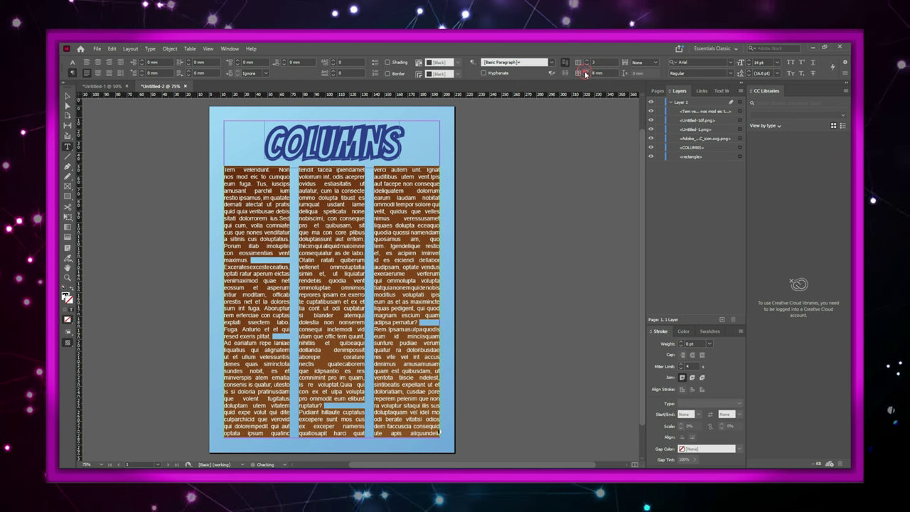
left_click(585, 74)
left_click(585, 74)
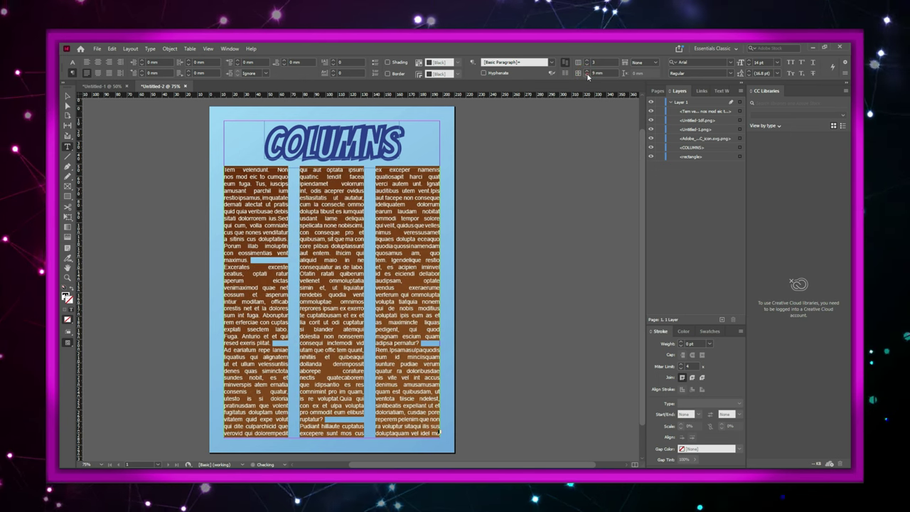
left_click(586, 76)
left_click(586, 76)
left_click(587, 76)
left_click(587, 77)
left_click(587, 76)
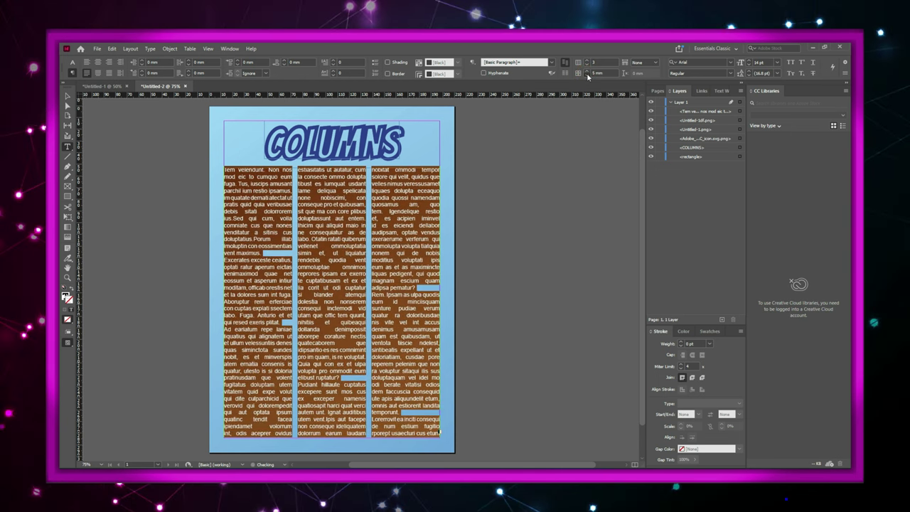
left_click(587, 77)
left_click(587, 76)
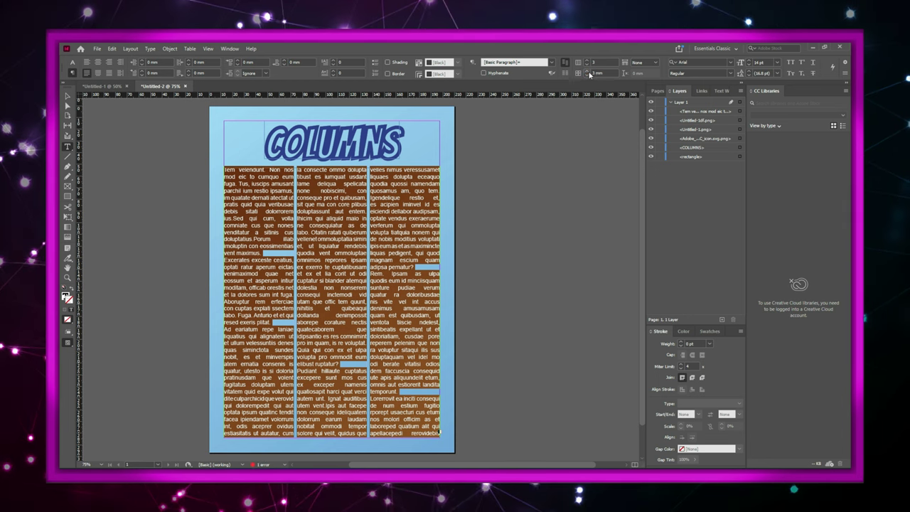
left_click(586, 73)
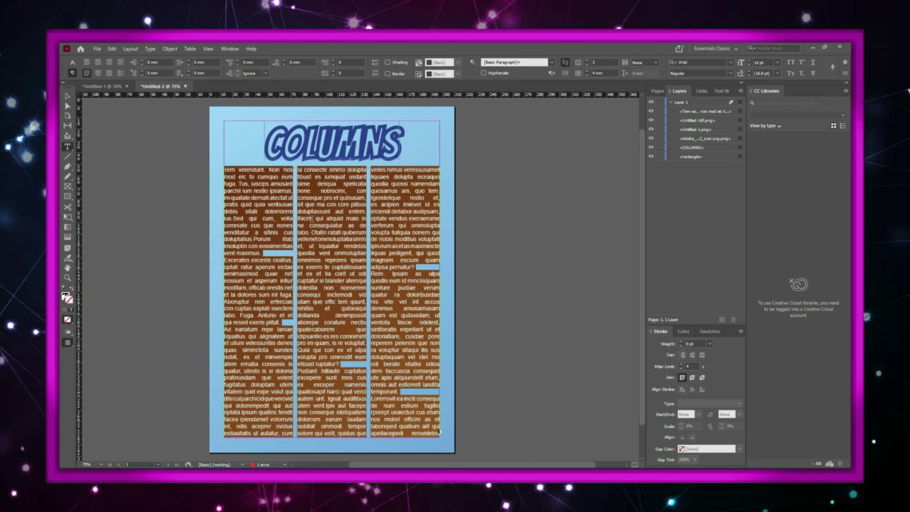
left_click(440, 432)
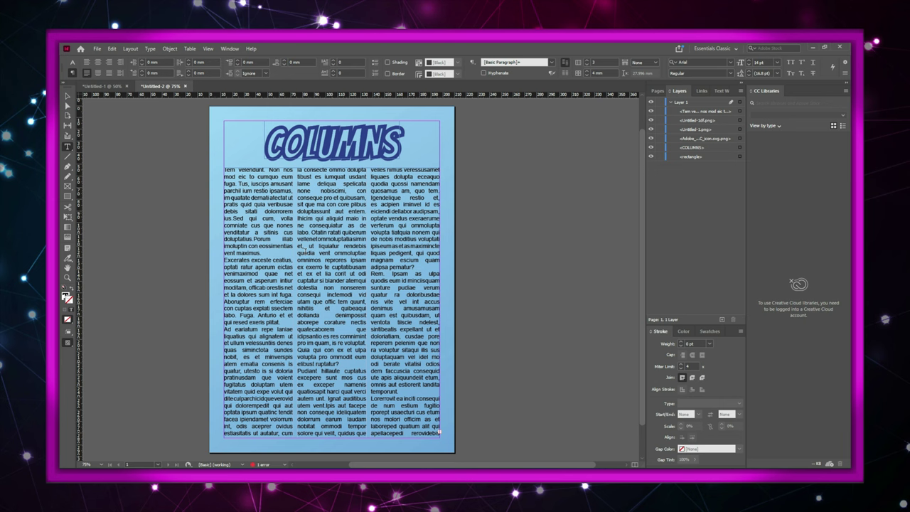
Make the first paragraph span all columns
triple_click(271, 256)
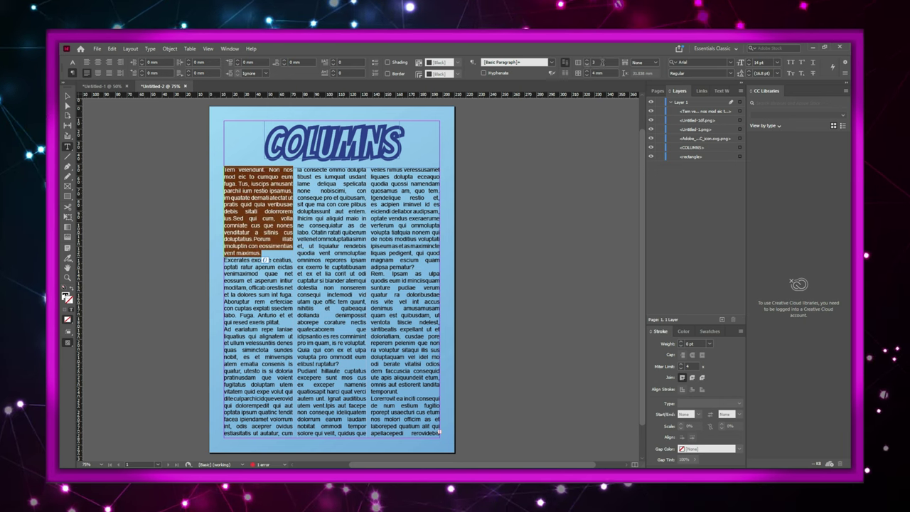
left_click(637, 66)
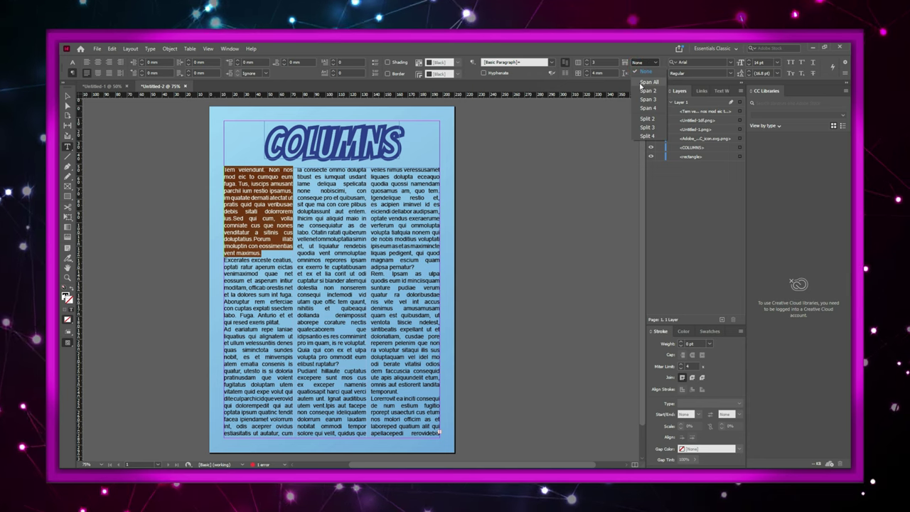
left_click(646, 82)
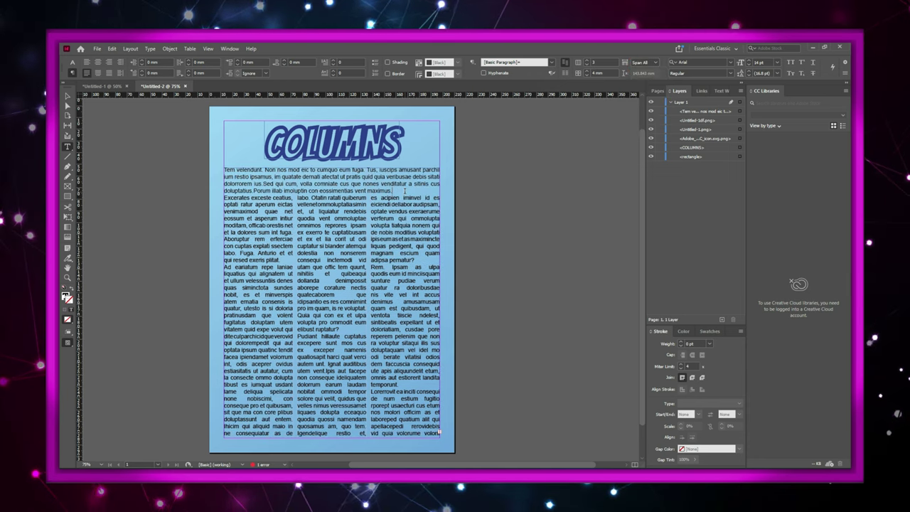
Set the space after the first paragraph to 5 mm
left_click_drag(405, 190, 178, 167)
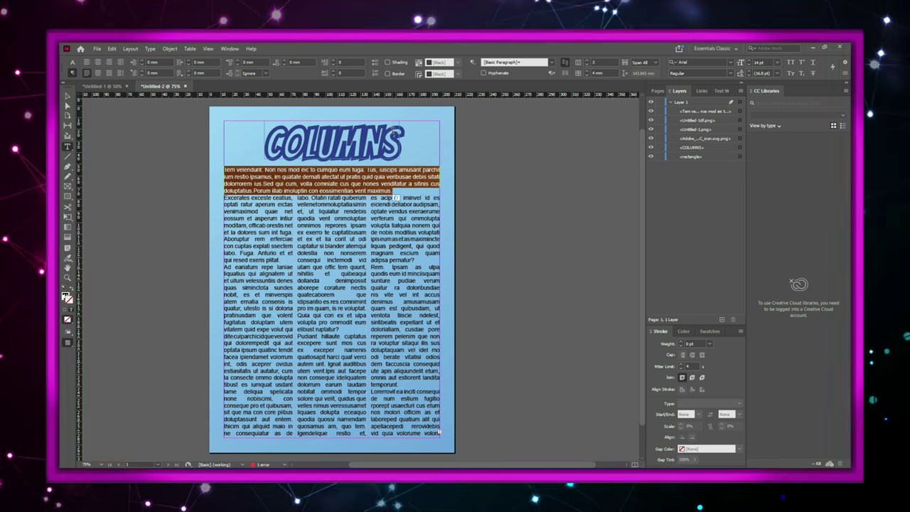
left_click(286, 62)
left_click(285, 62)
left_click(286, 62)
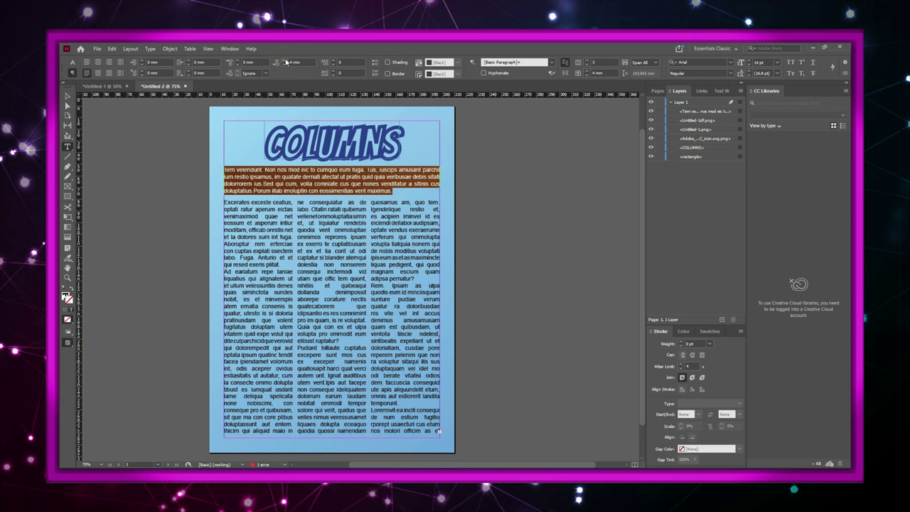
left_click(285, 62)
left_click(382, 172)
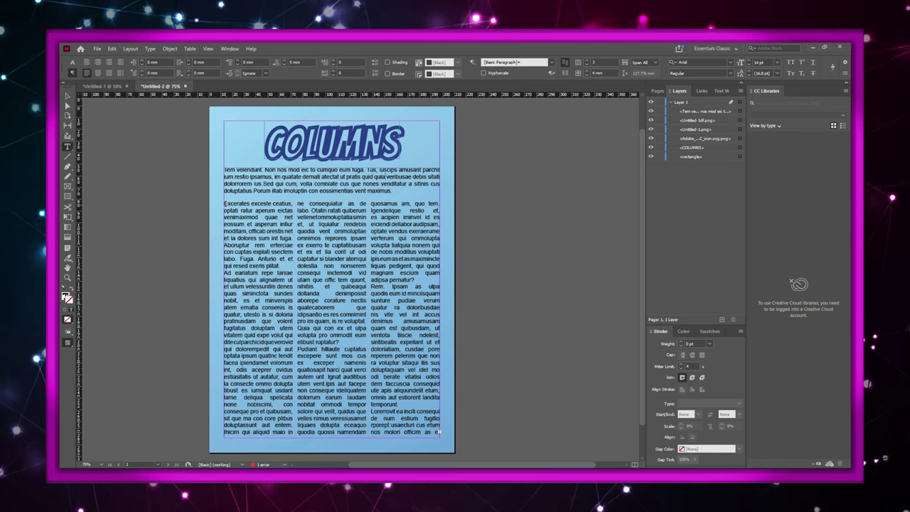
Set the space after all remaining body paragraphs to 4 mm
left_click_drag(225, 204, 457, 437)
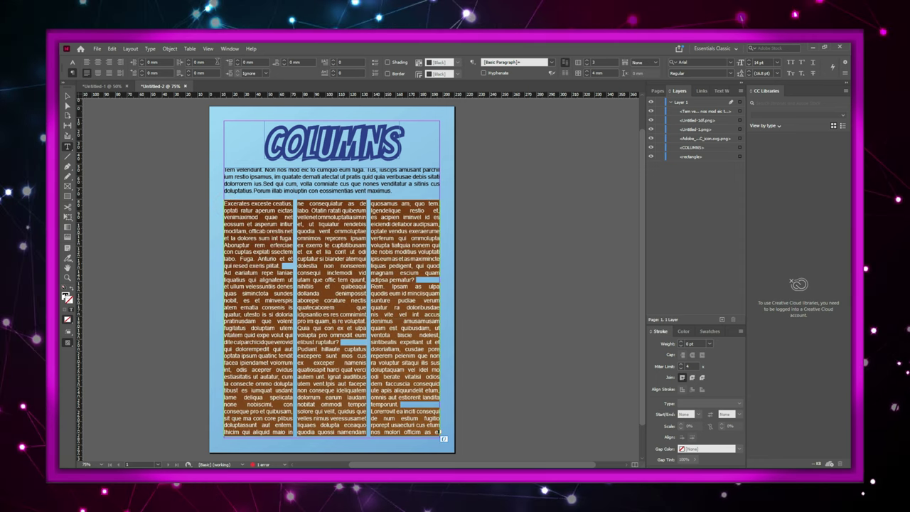
left_click(286, 61)
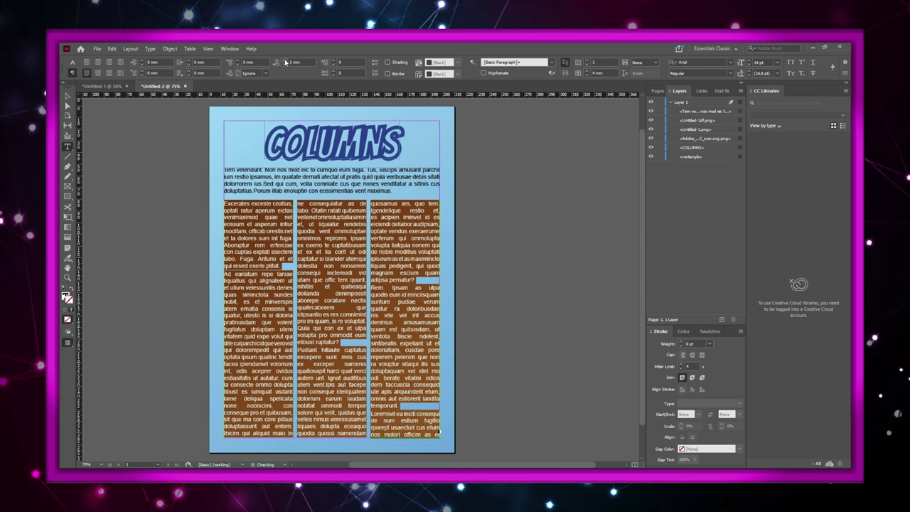
left_click(285, 60)
left_click(285, 60)
left_click(285, 61)
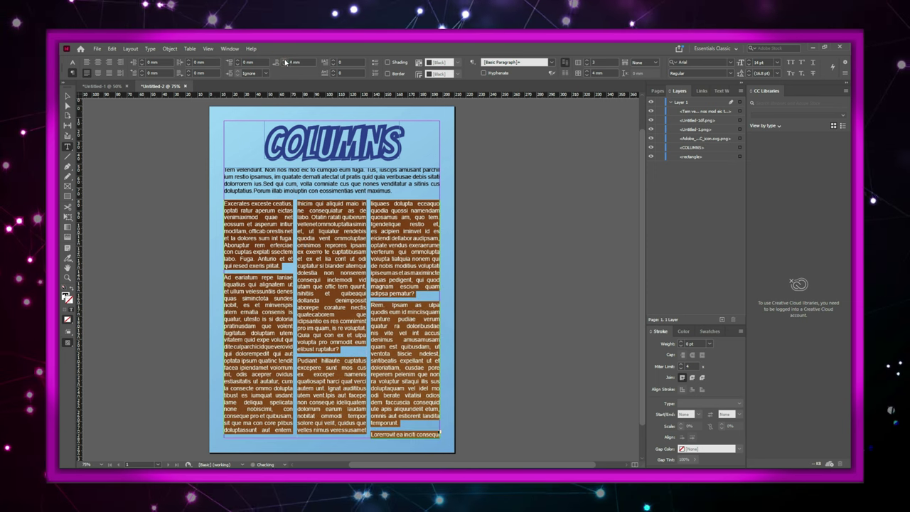
left_click(306, 244)
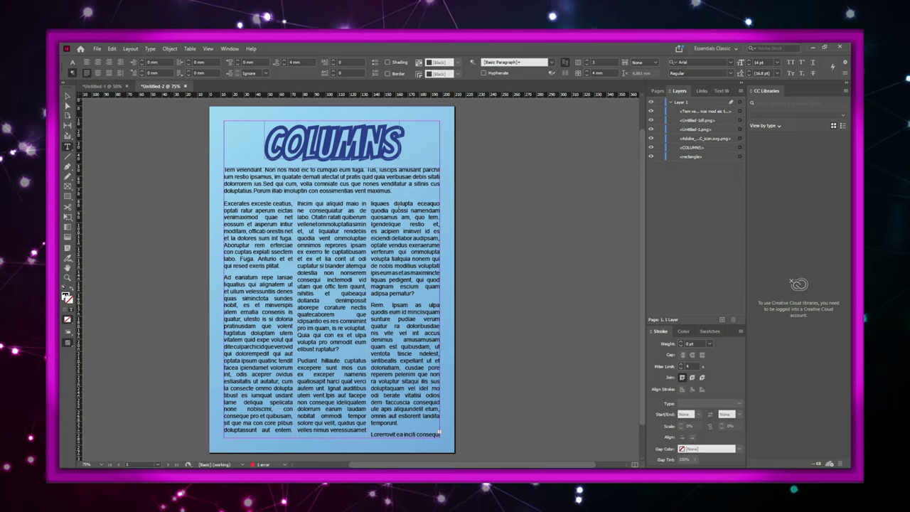
Set the first paragraph to span 2 columns
left_click(400, 194)
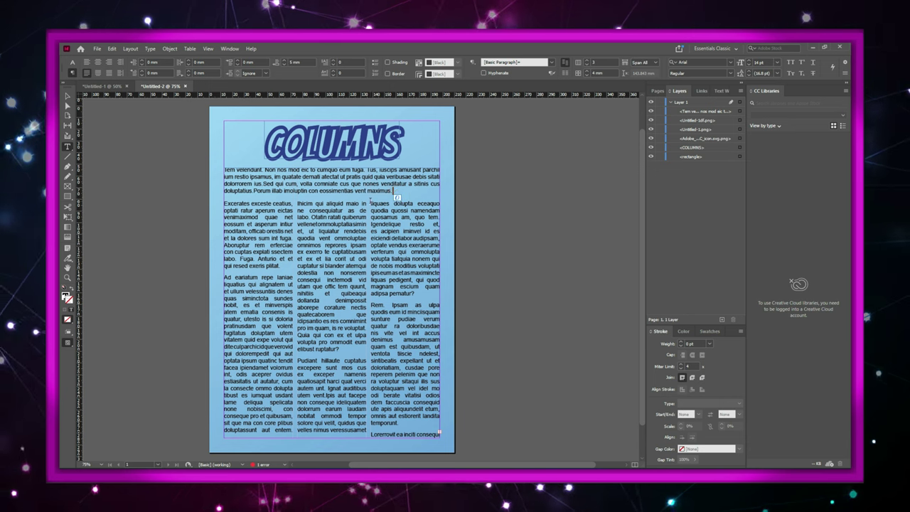
left_click_drag(395, 191, 251, 165)
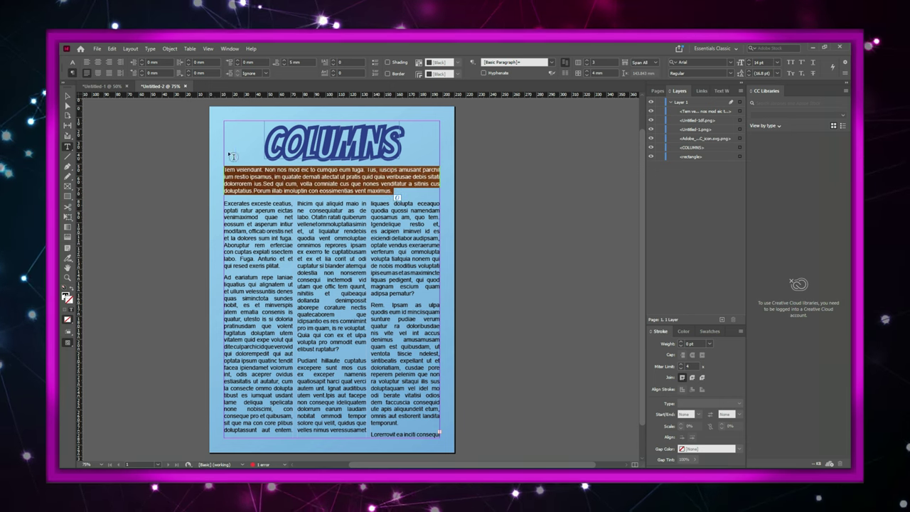
left_click(644, 62)
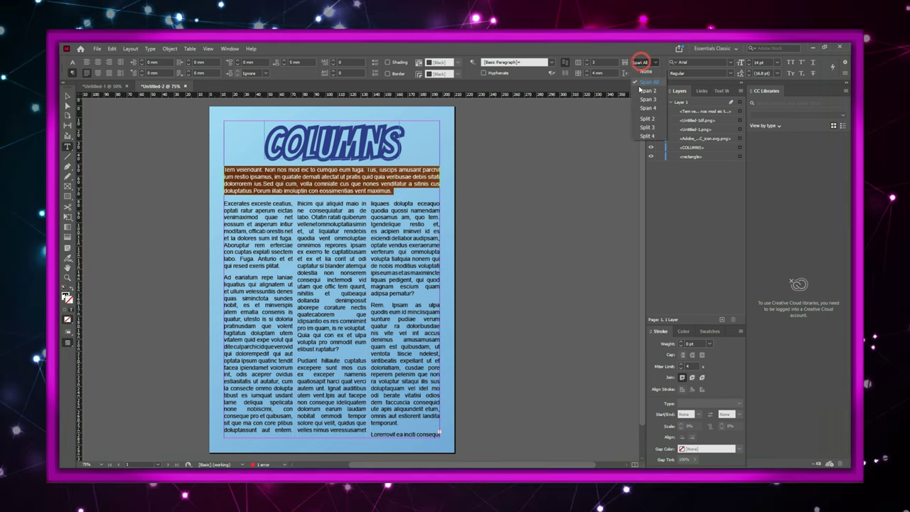
left_click(646, 91)
left_click(359, 196)
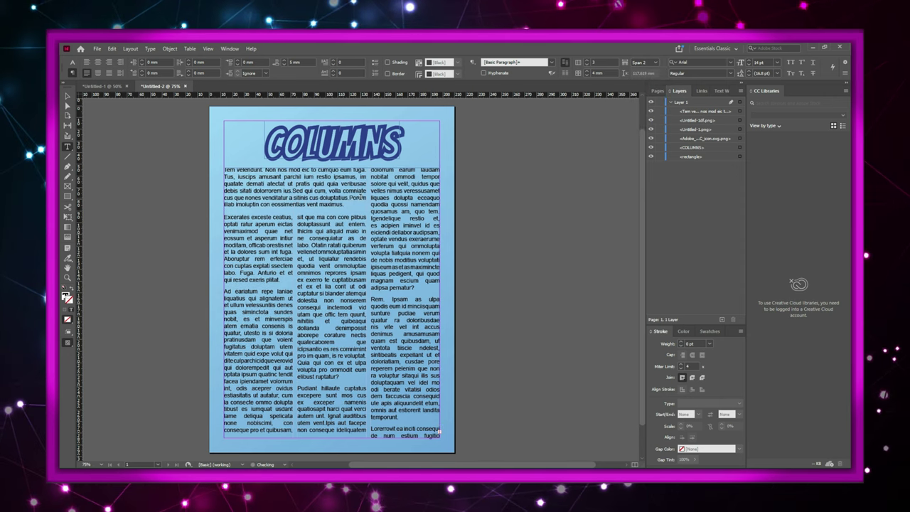
Remove the paragraph break before "Lorerrovit" in the third column to join it to the preceding paragraph
left_click(376, 427)
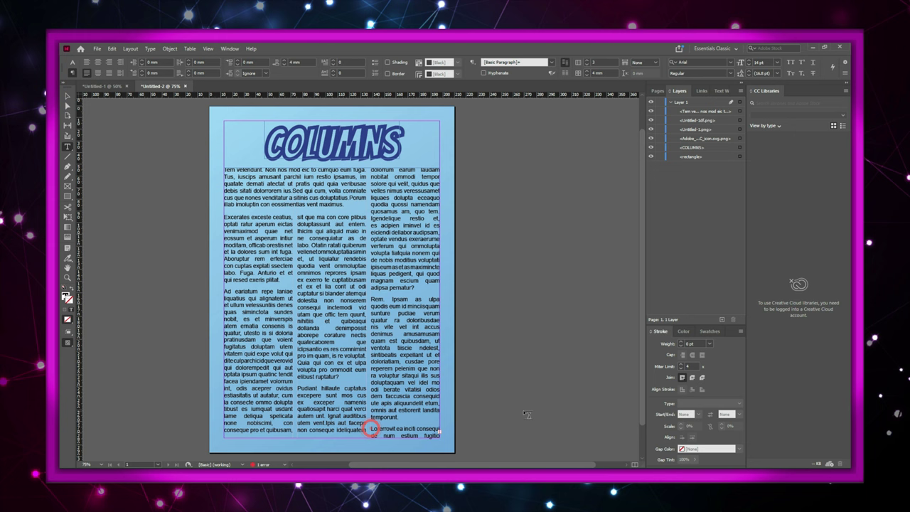
key("BackSpace")
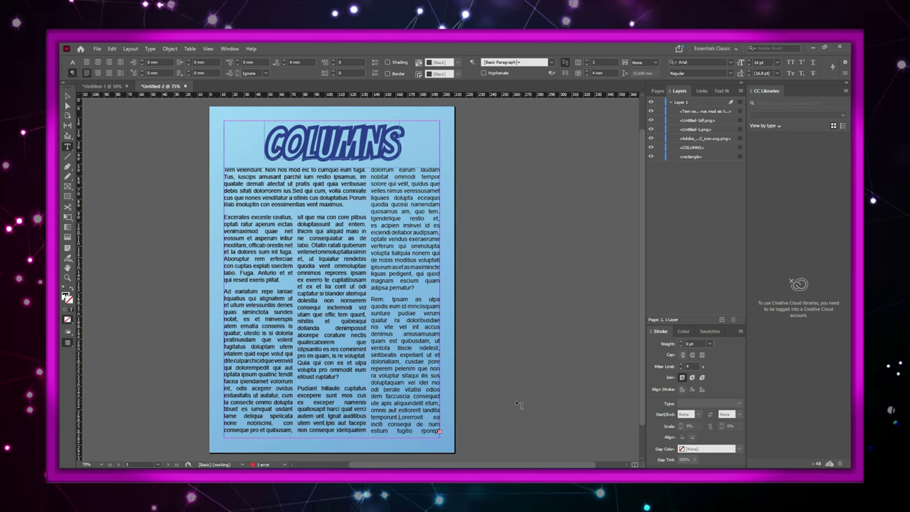
Place the InDesign logo over the body text between the first two columns, sized about 66 by 64 mm
left_click(501, 412)
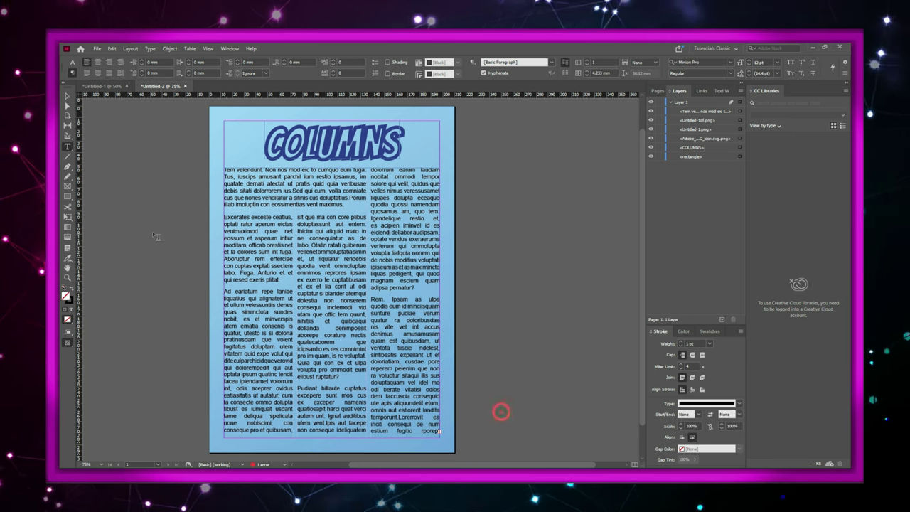
left_click(67, 96)
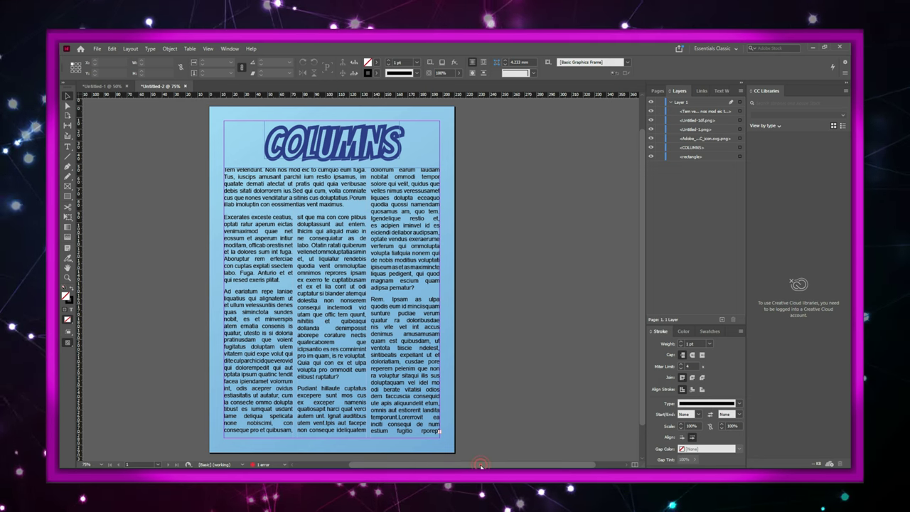
left_click_drag(481, 466, 396, 467)
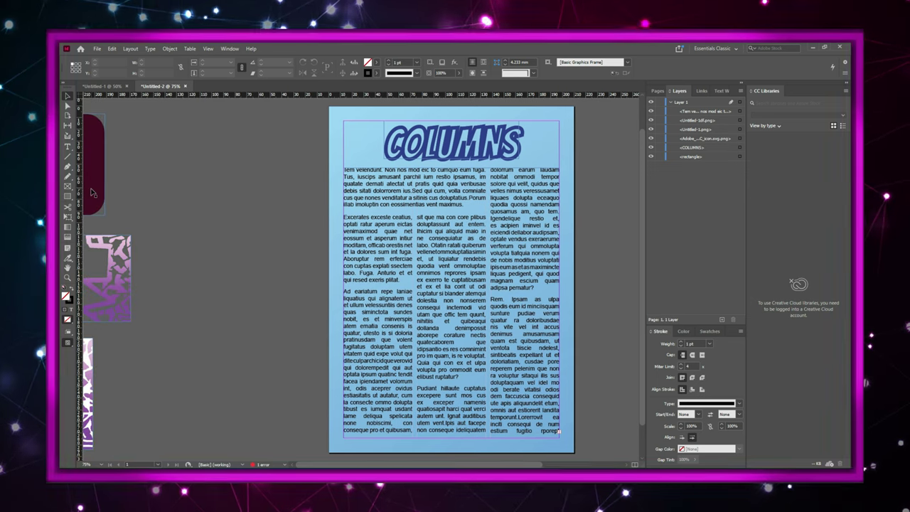
left_click_drag(91, 190, 295, 290)
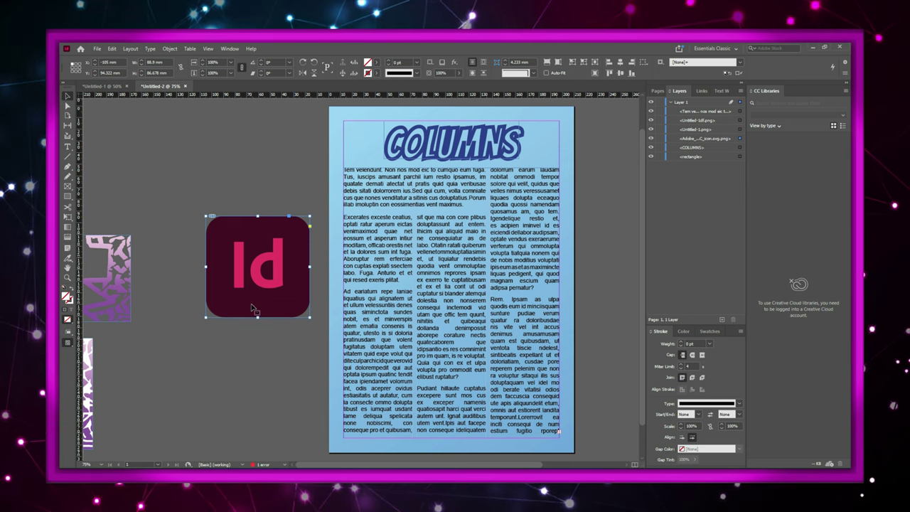
left_click_drag(258, 306, 421, 294)
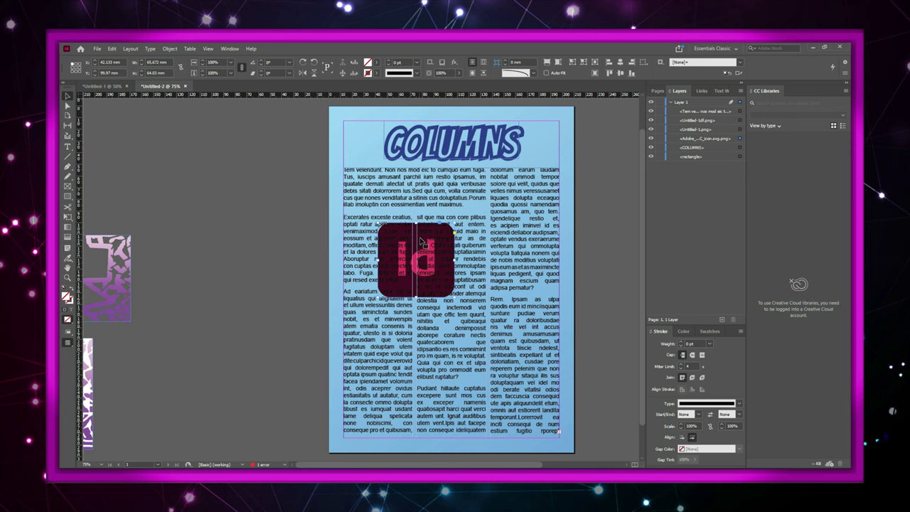
Display the text wrap settings and set the logo's top and bottom wrap offsets to 1 mm, independently of the side offsets
left_click(233, 48)
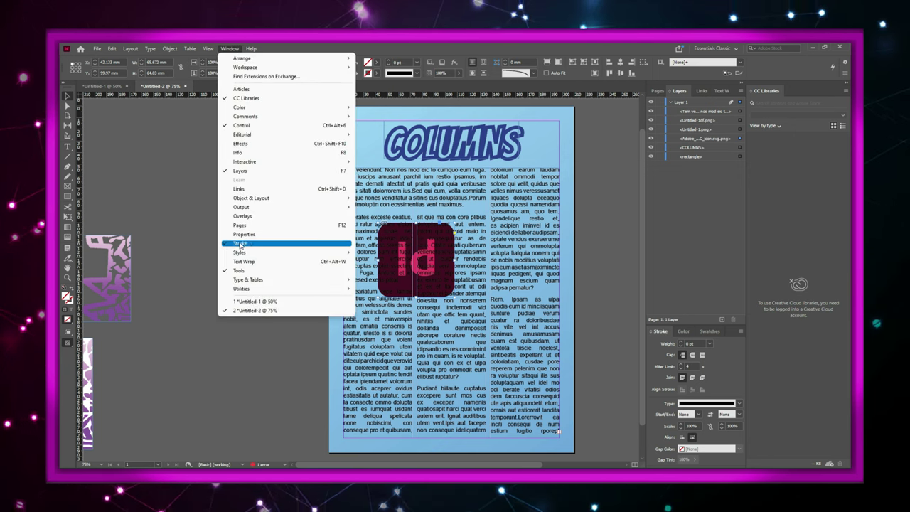
left_click(242, 262)
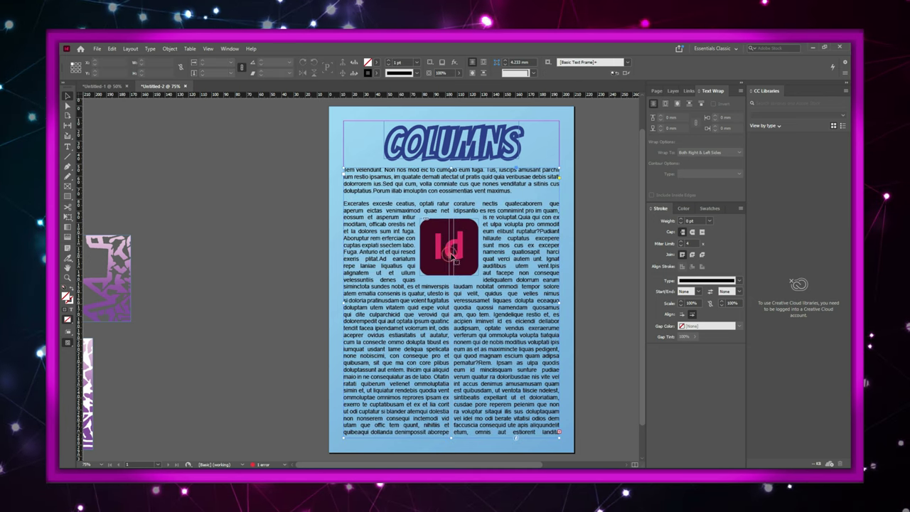
left_click(462, 247)
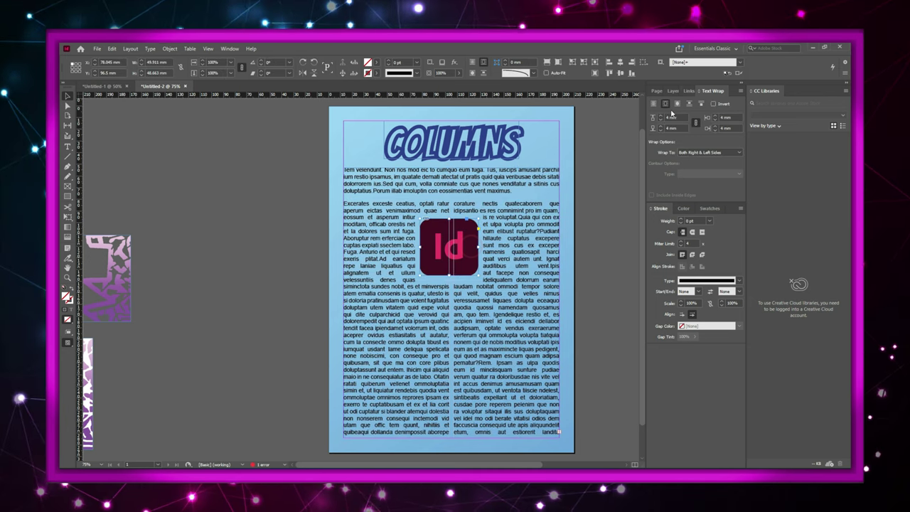
left_click(696, 123)
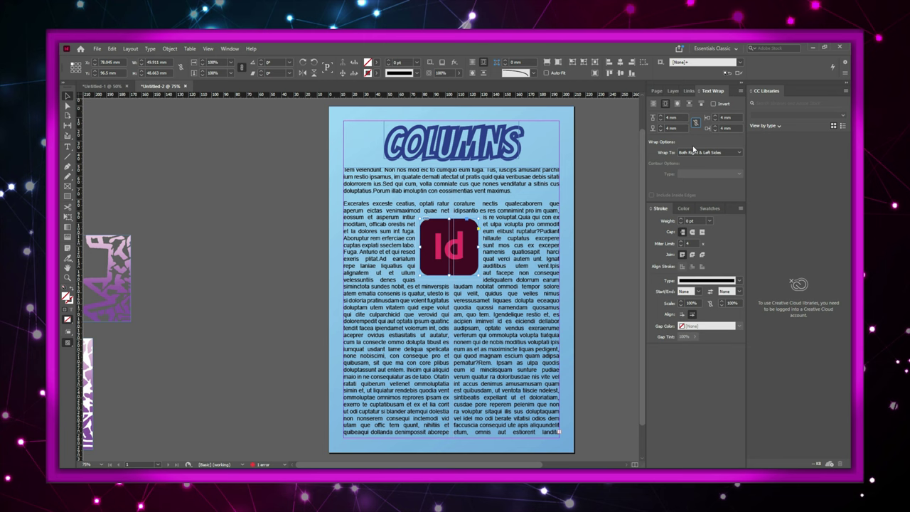
left_click(661, 131)
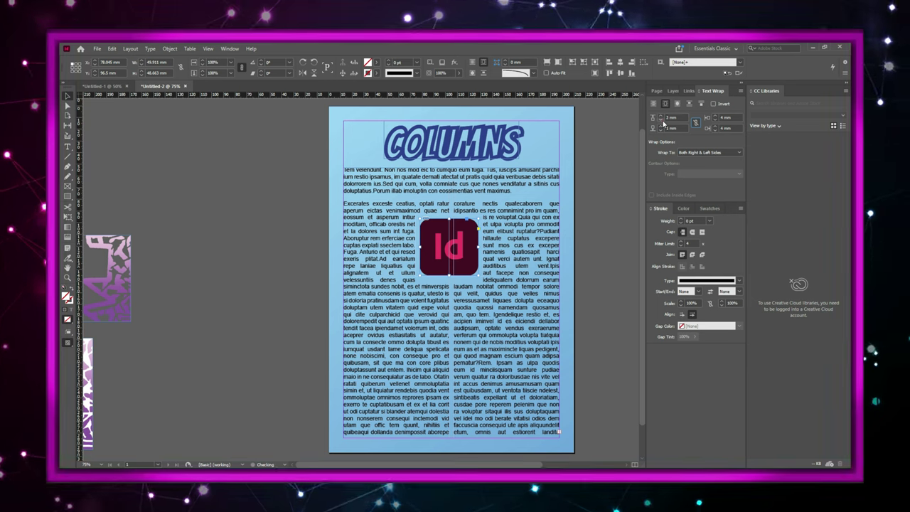
left_click(662, 121)
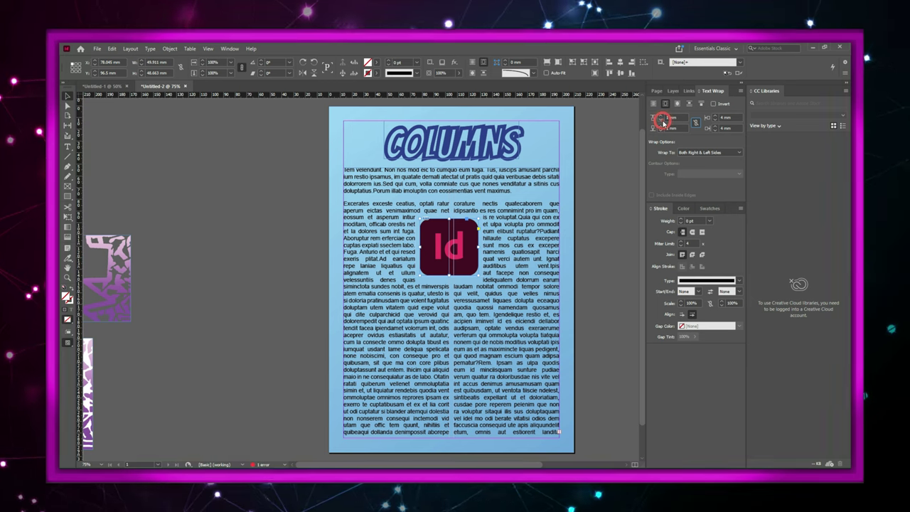
Shift the InDesign logo straight down about 3 mm within the wrapped text
left_click(609, 165)
left_click(437, 251)
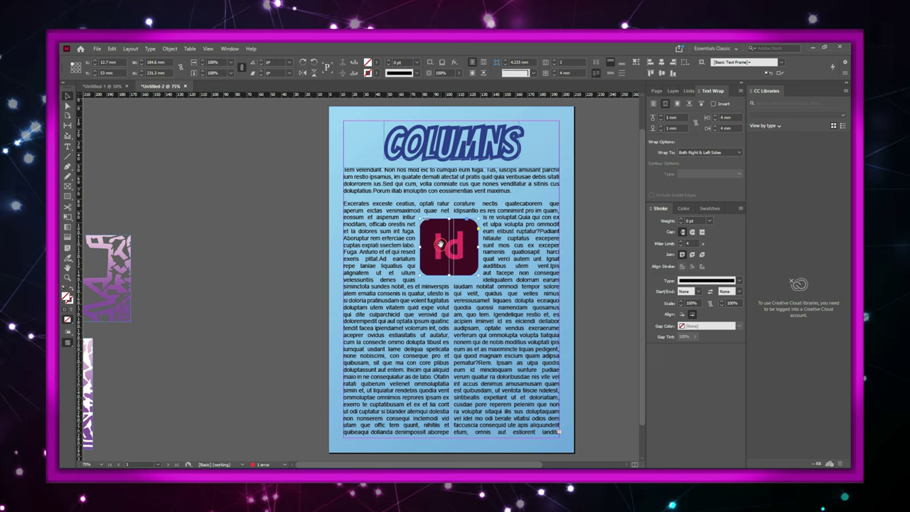
left_click(440, 243)
left_click_drag(440, 243, 441, 246)
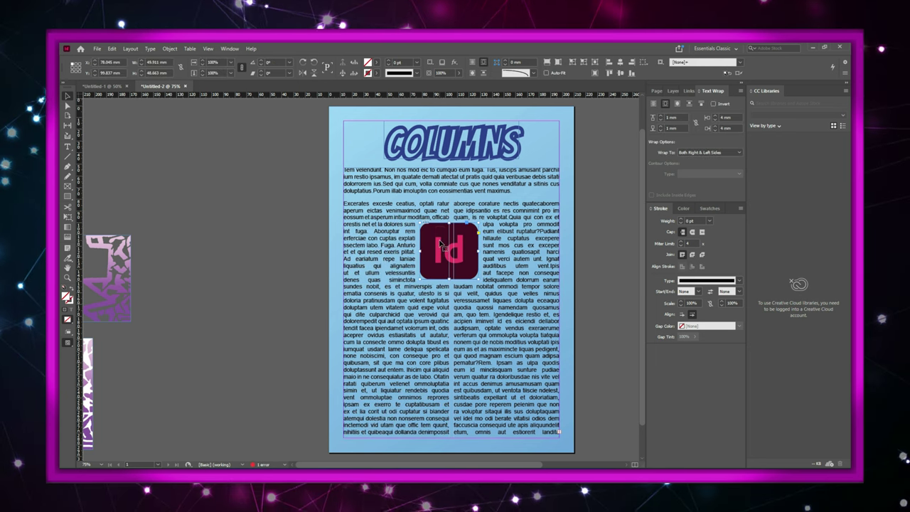
Place the transparent purple pattern image in the page's bottom-right corner and enlarge it to about 188 by 134.5 mm
left_click(290, 183)
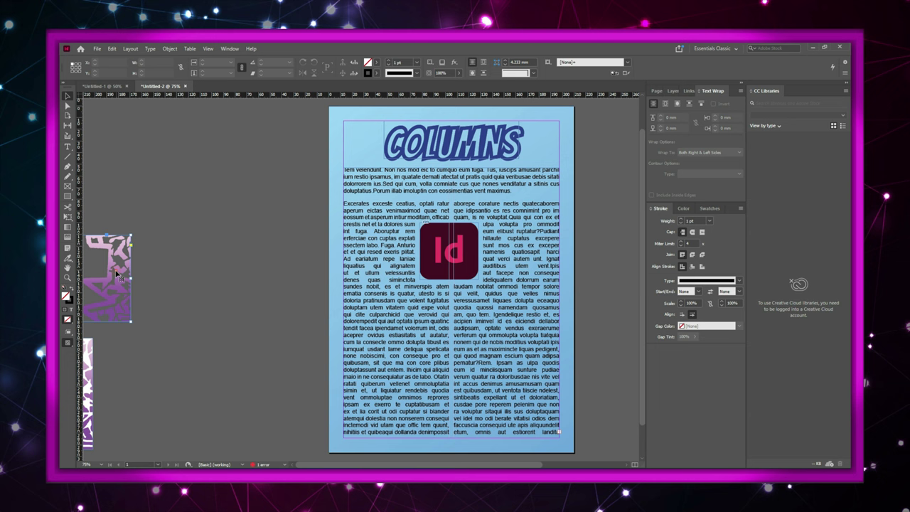
left_click(107, 293)
left_click_drag(173, 295, 536, 404)
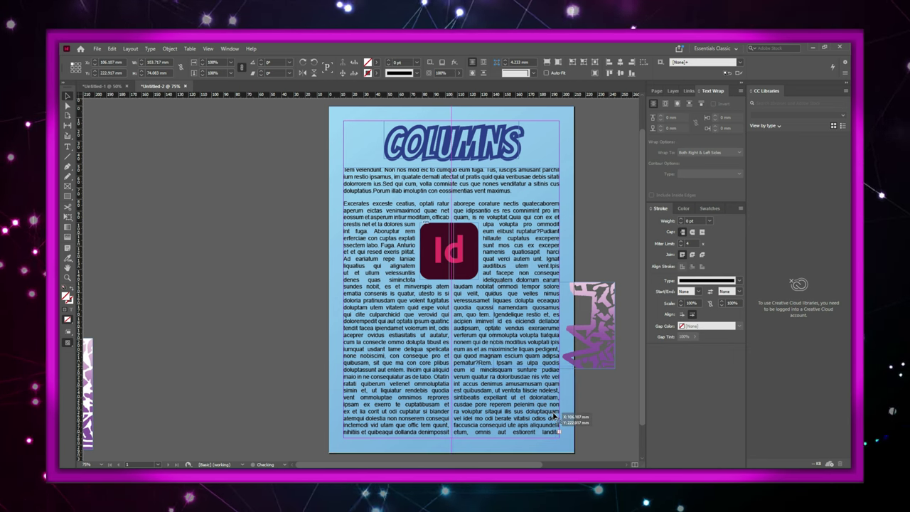
left_click_drag(553, 416, 554, 416)
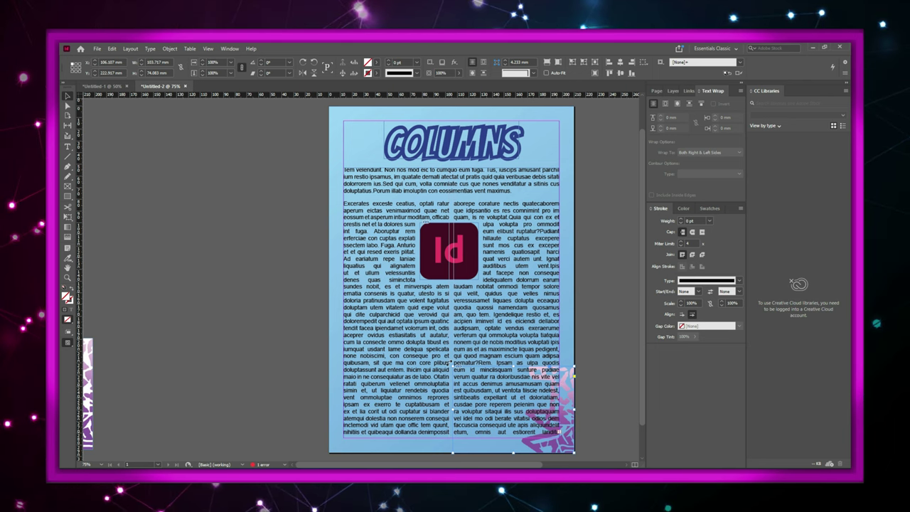
left_click_drag(452, 368, 400, 300)
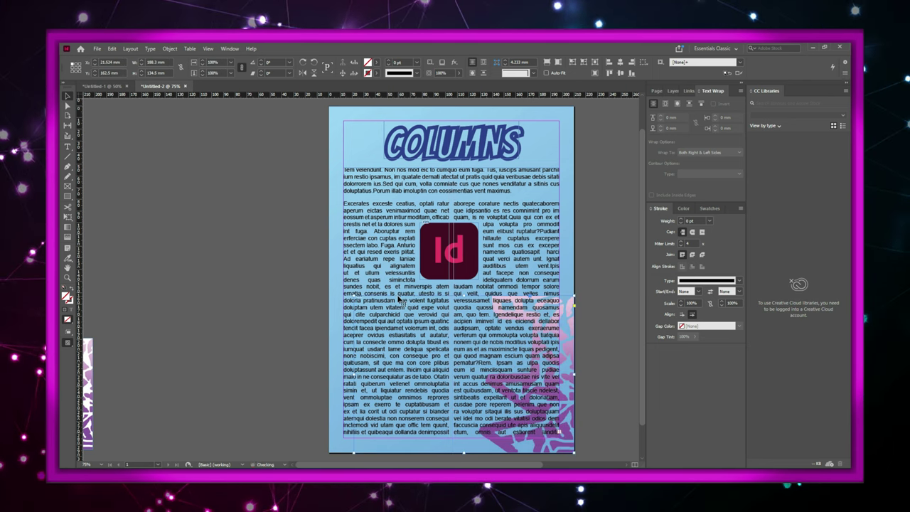
left_click(599, 354)
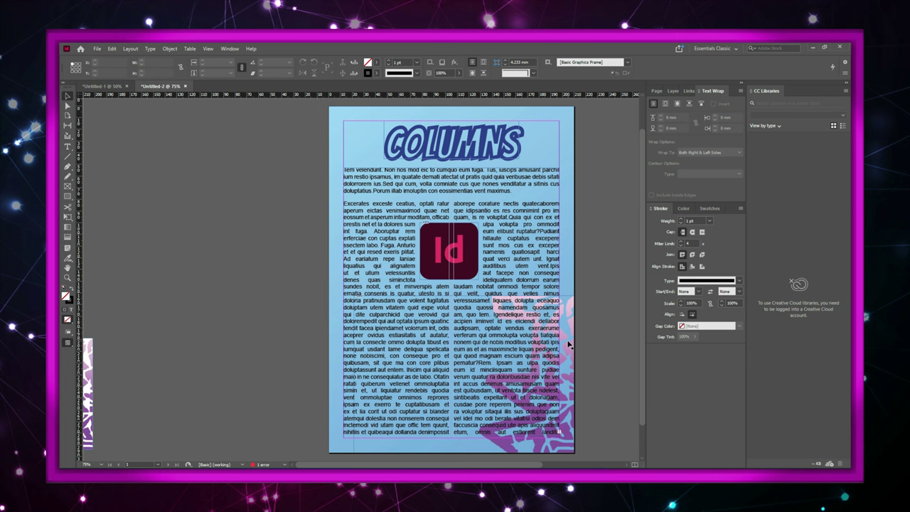
Wrap the body text around the object shape of the transparent purple image, using Alpha Channel as the contour type
left_click(569, 344)
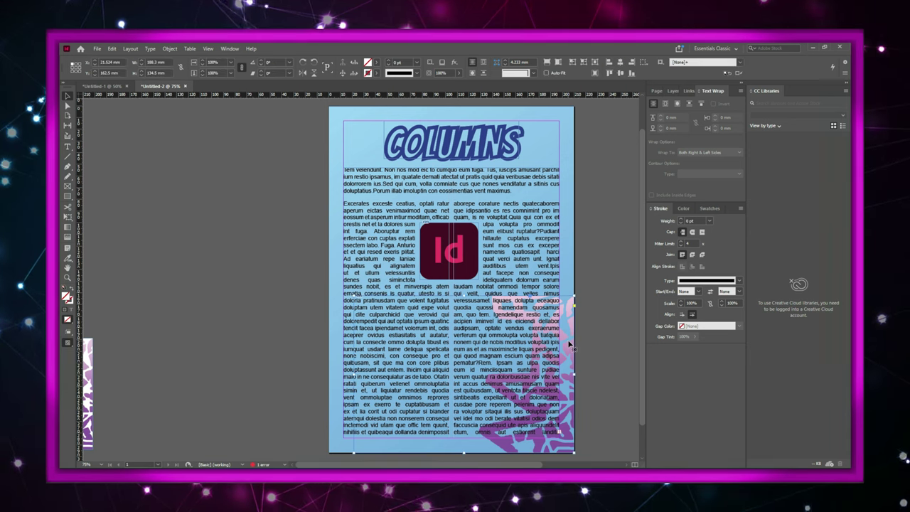
left_click(669, 105)
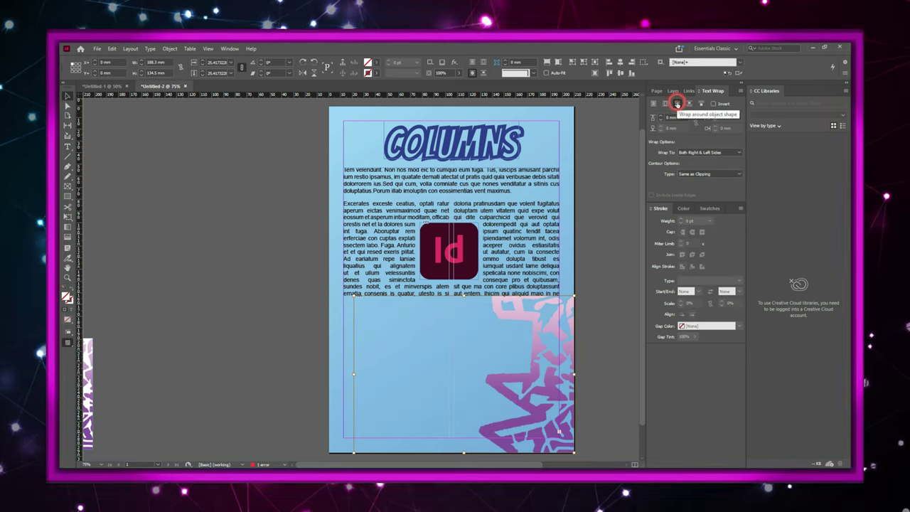
left_click(666, 104)
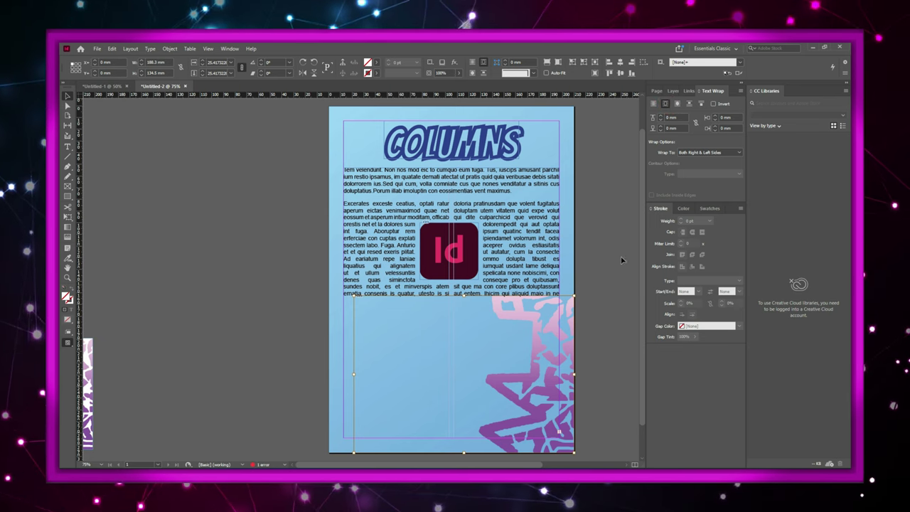
left_click(677, 104)
left_click(706, 174)
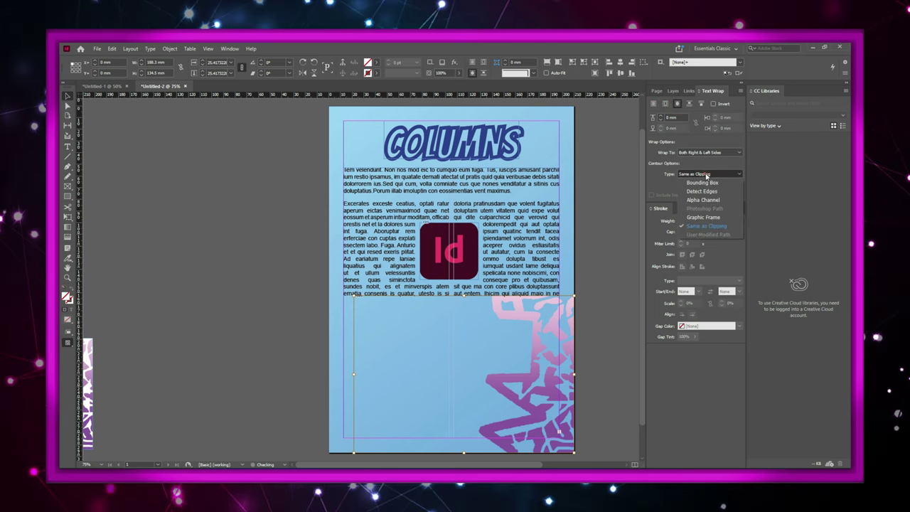
left_click(707, 204)
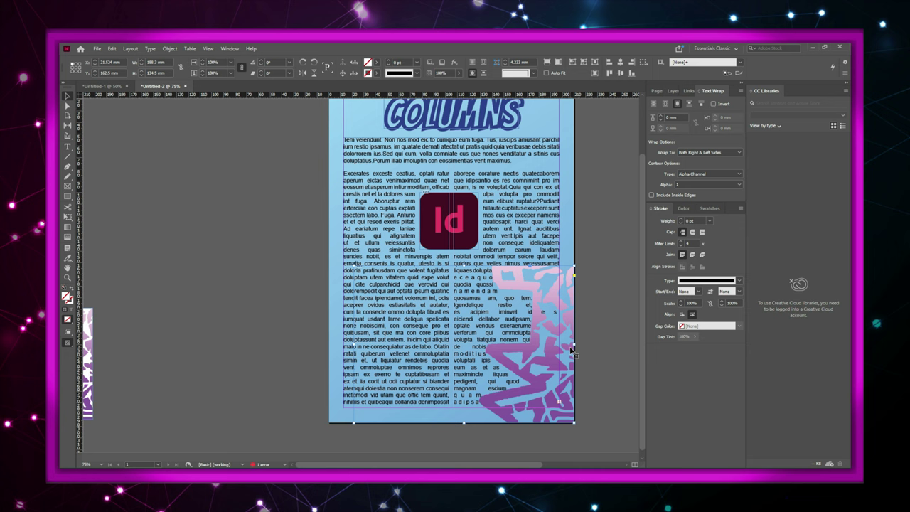
Swap the transparent purple image for the white-background version in the page's bottom-right corner, enlarged to about 224 by 160 mm
left_click_drag(572, 347, 140, 249)
left_click_drag(172, 207, 172, 207)
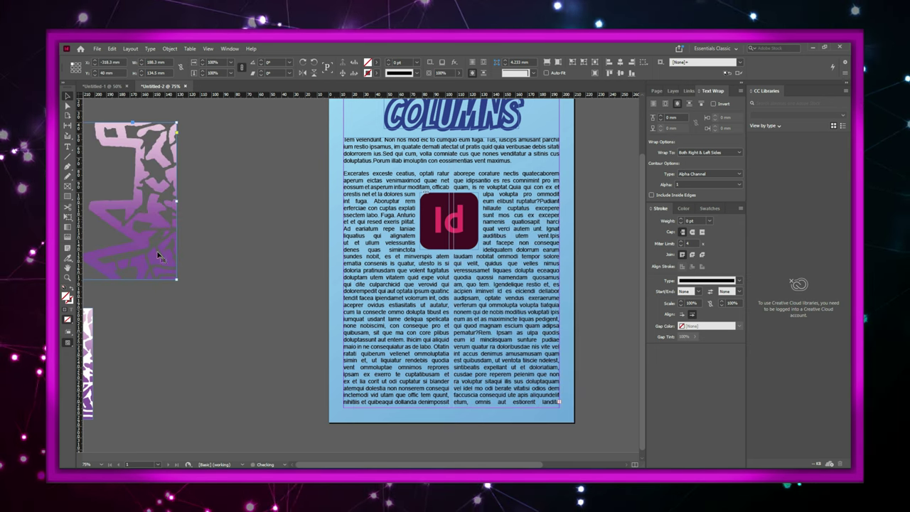
left_click_drag(91, 347, 542, 334)
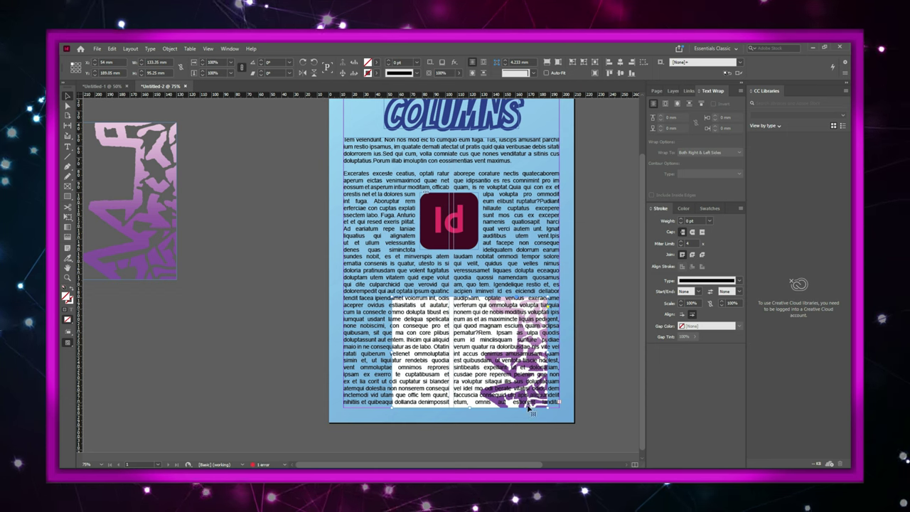
left_click_drag(532, 411, 555, 422)
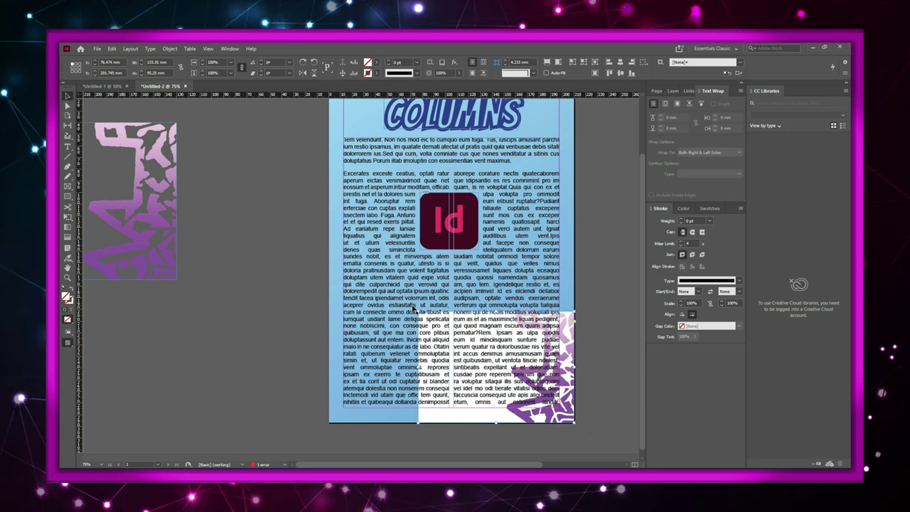
left_click_drag(416, 311, 333, 240)
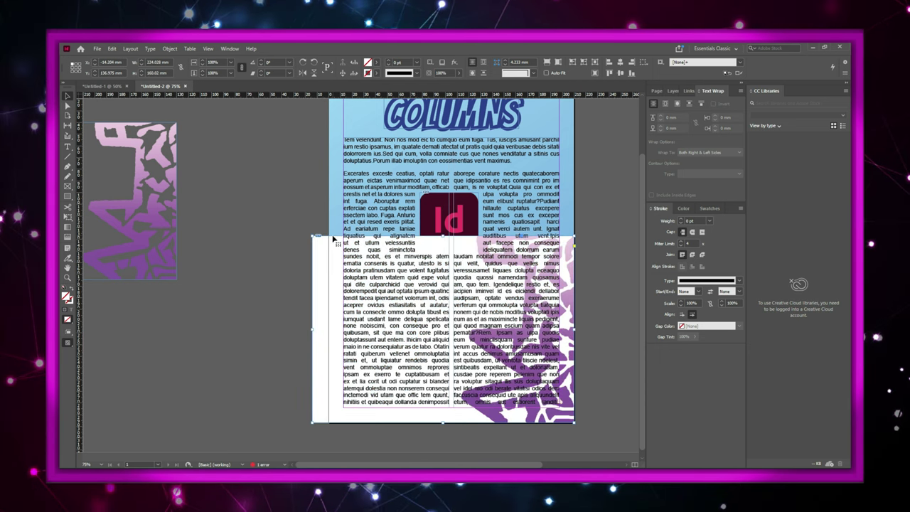
Hide the blue background rectangle and enlarge the white-background image to about 258 by 184 mm
left_click(668, 91)
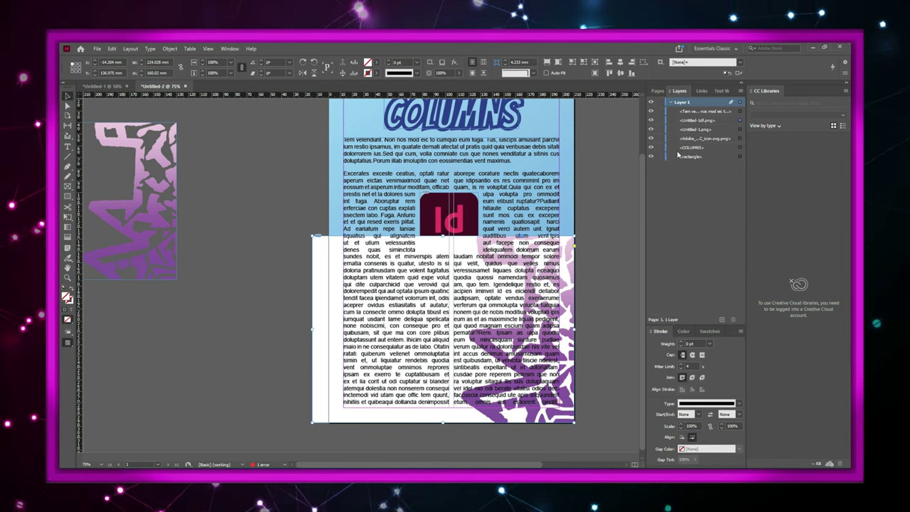
left_click(650, 157)
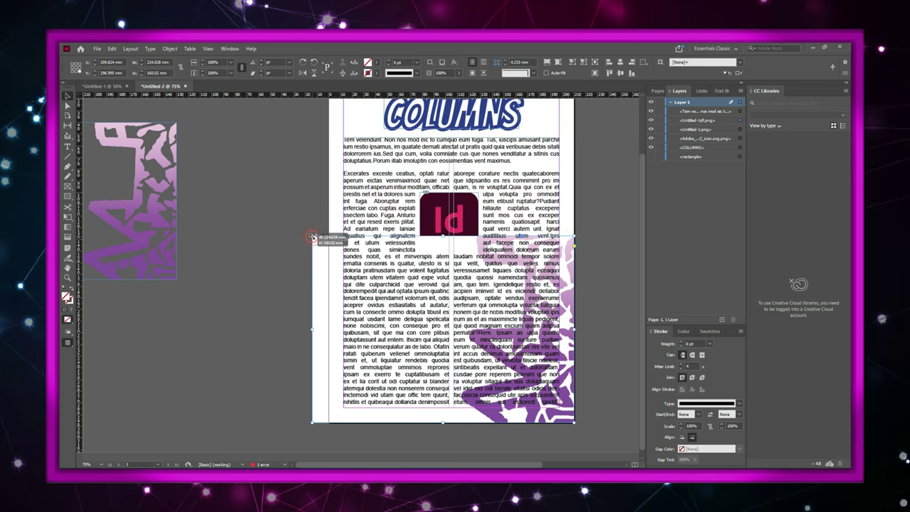
left_click_drag(313, 236, 273, 208)
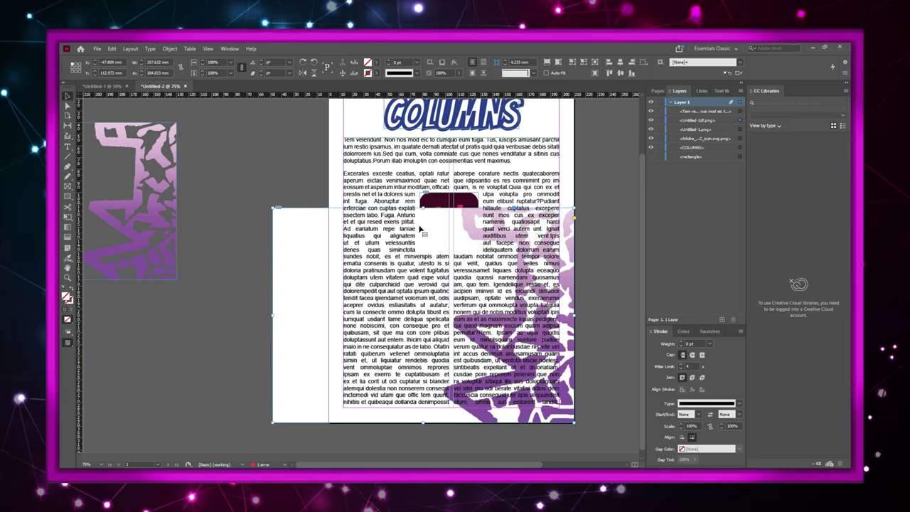
Send the white-background image to the back, behind the text and the logo
right_click(294, 231)
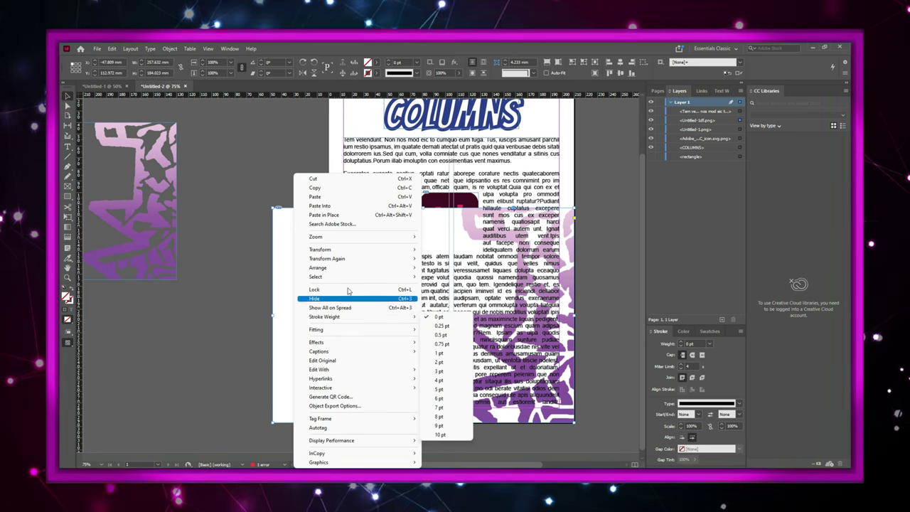
mouse_move(403, 268)
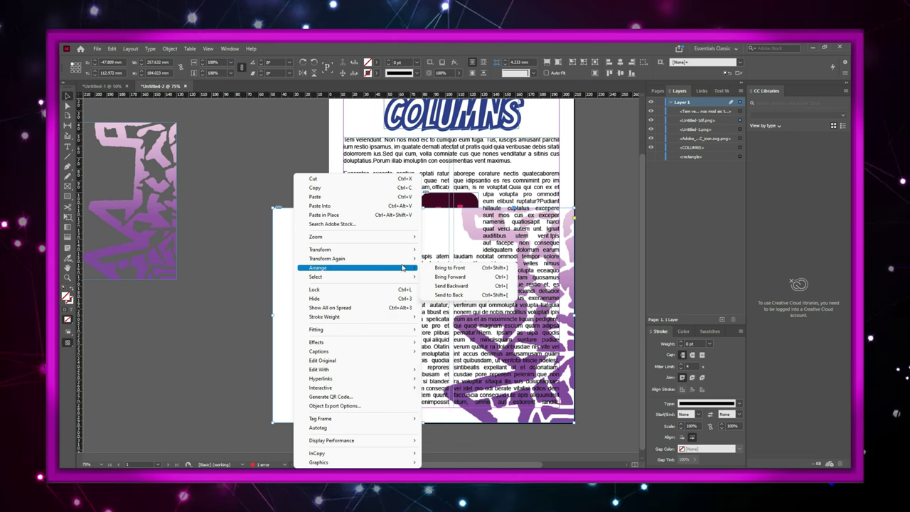
left_click(448, 295)
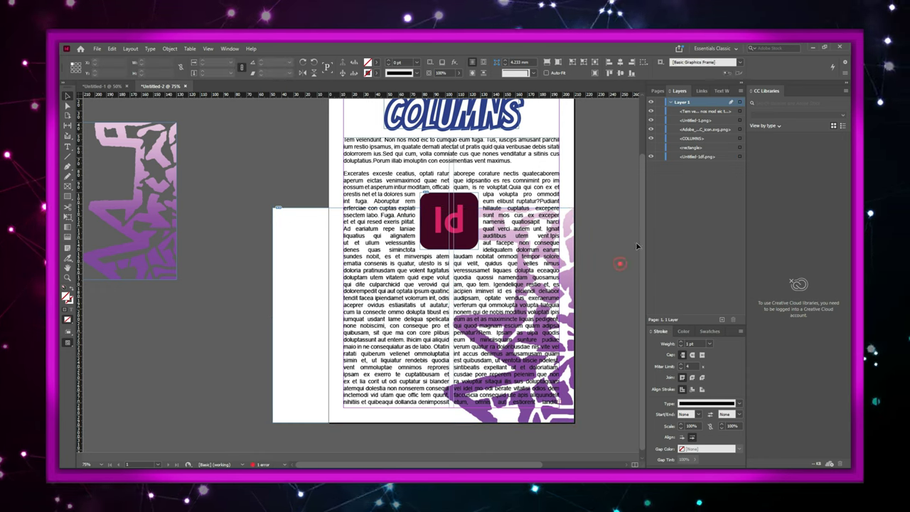
left_click(618, 264)
Wrap the body text around the object shape of the white-background image, with Alpha Channel as the contour type
left_click(721, 91)
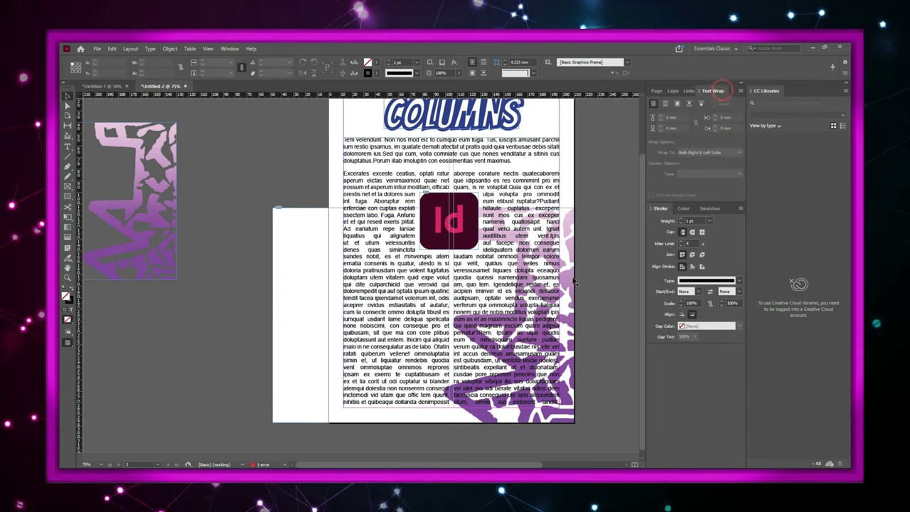
left_click(678, 104)
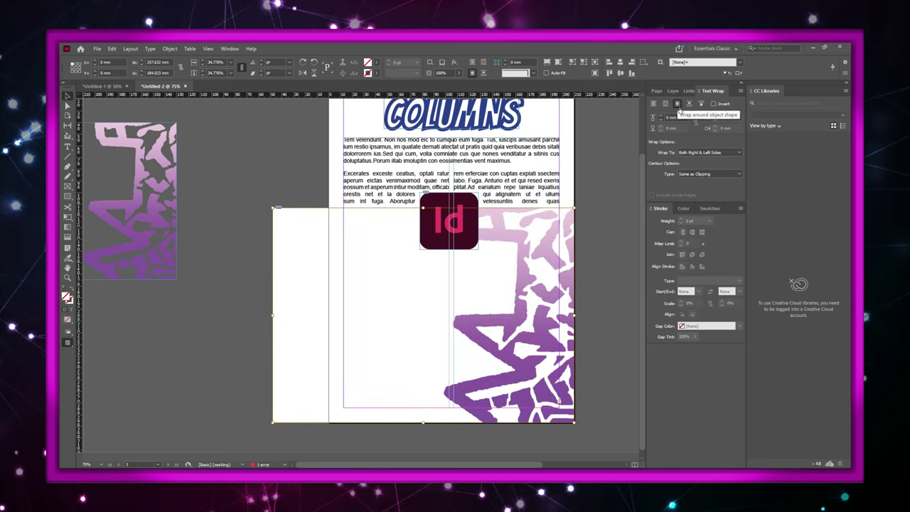
left_click(701, 175)
left_click(708, 203)
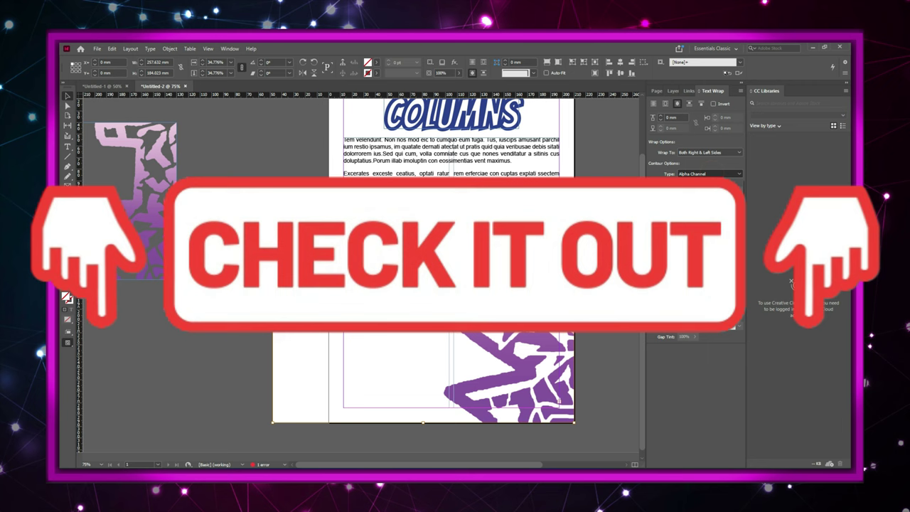
key("Up")
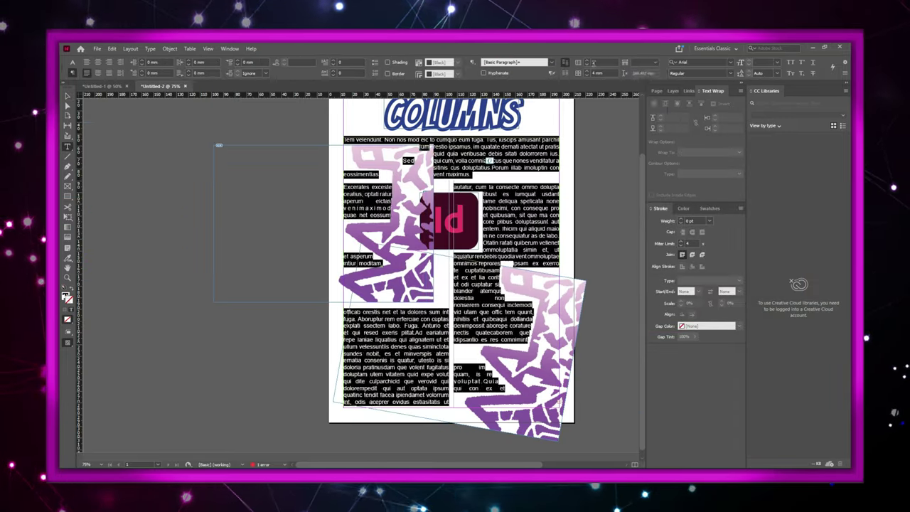
Lay the body text out as a single column and remove the paragraph break after "vent maximus."
left_click(474, 177)
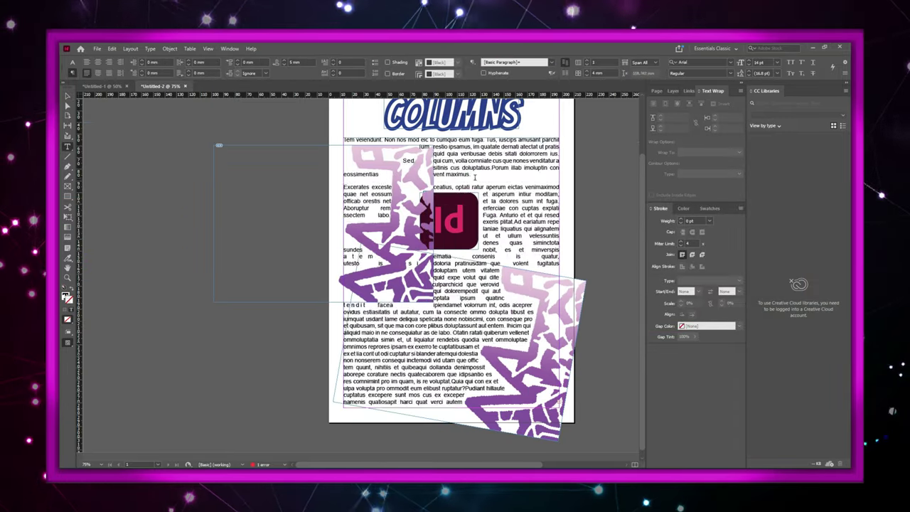
key("Delete")
key("Escape")
Send the rotated purple image behind the InDesign logo and move it to the upper-right edge of the page
left_click(680, 91)
right_click(445, 271)
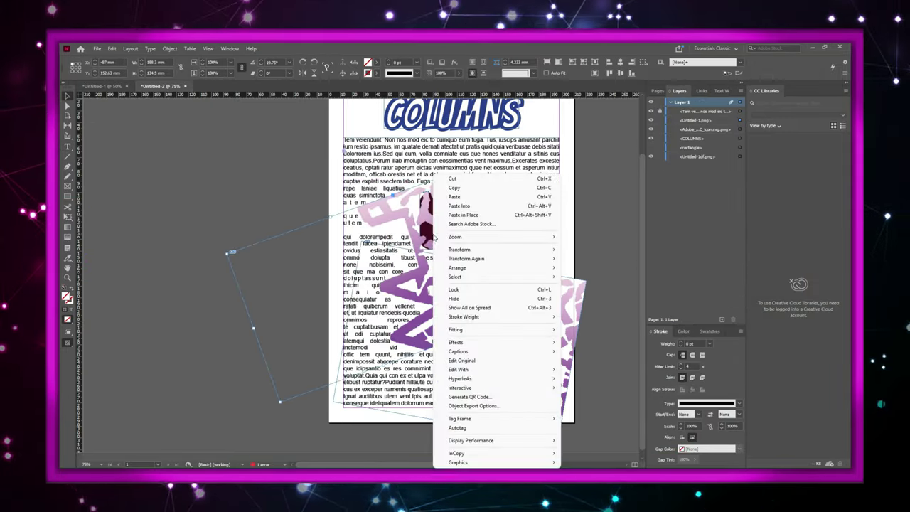
left_click(615, 231)
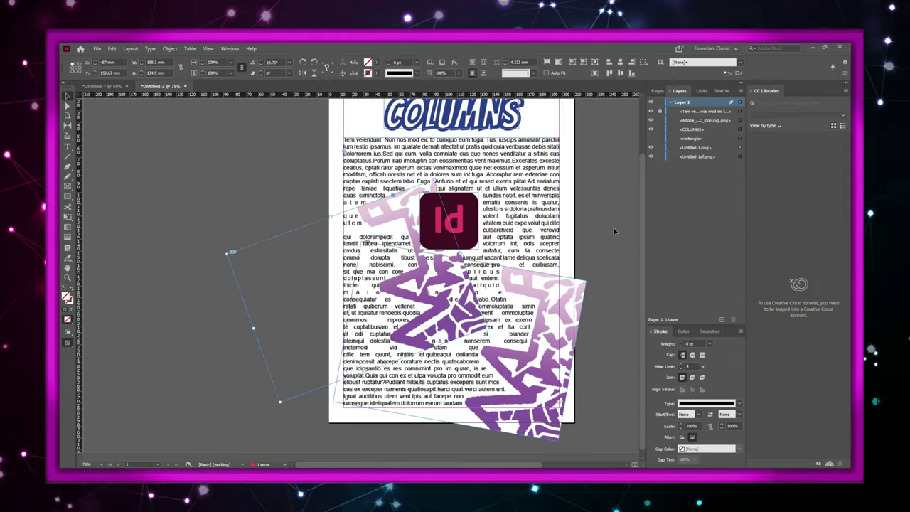
left_click(721, 91)
left_click_drag(419, 240, 536, 162)
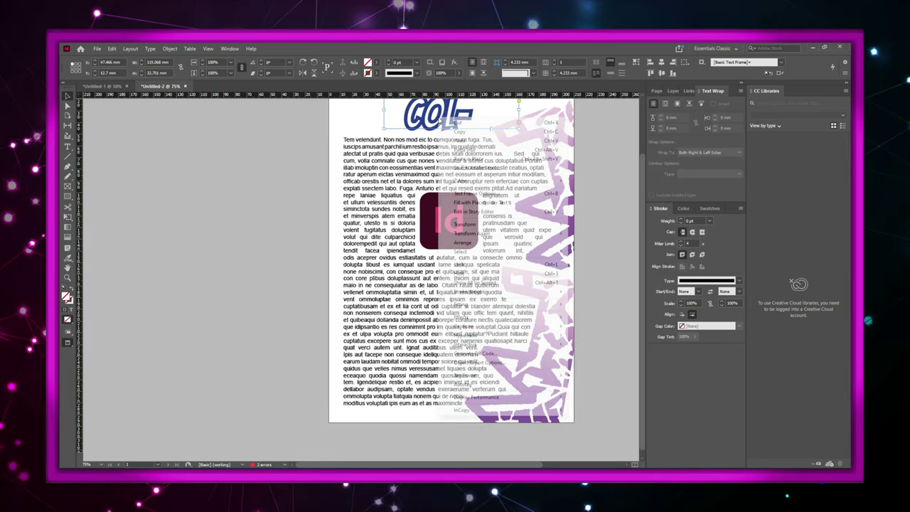
Make the COLUMNS title frame ignore text wrap, previewing the result, and shift the title to the horizontal centre of the page
right_click(447, 114)
scroll(420, 184, "up", 2)
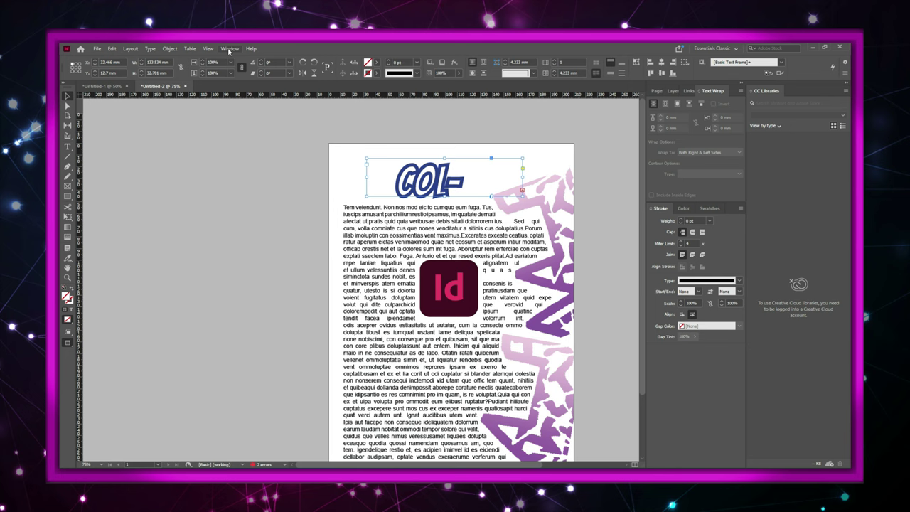
left_click(163, 49)
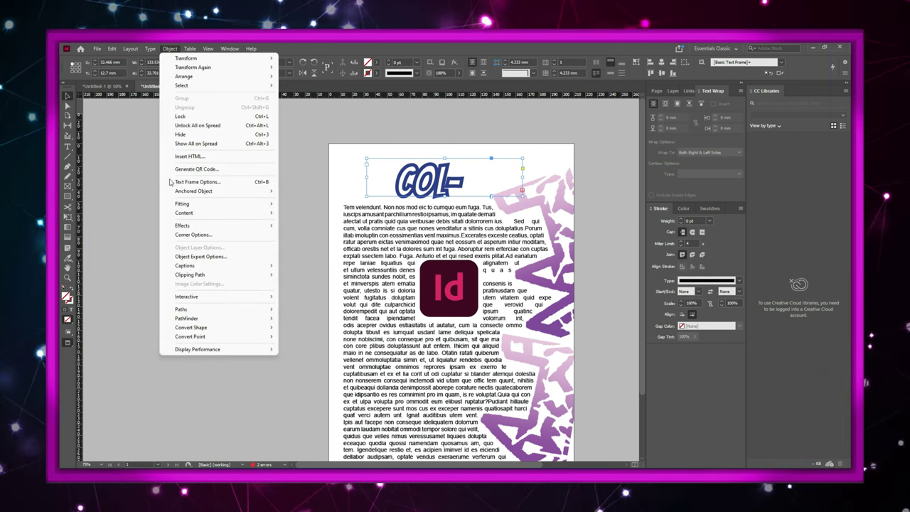
left_click(214, 184)
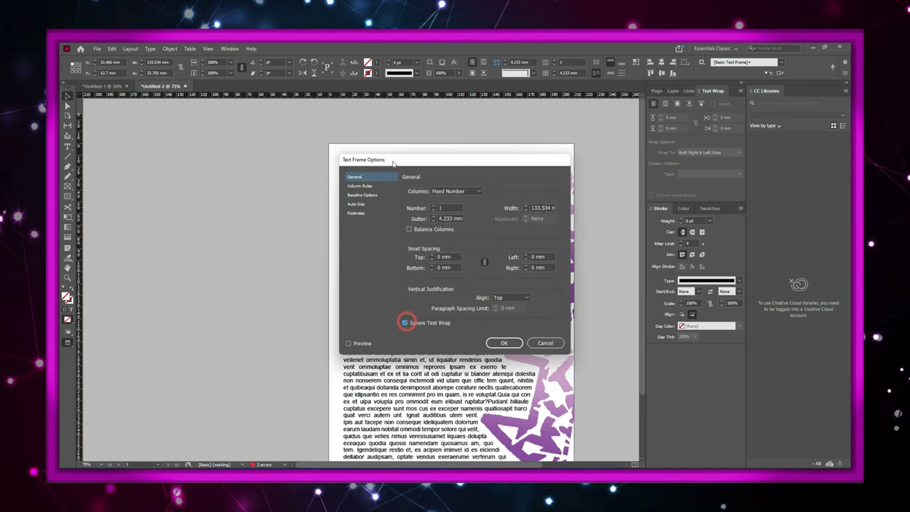
left_click_drag(393, 163, 357, 253)
left_click(326, 433)
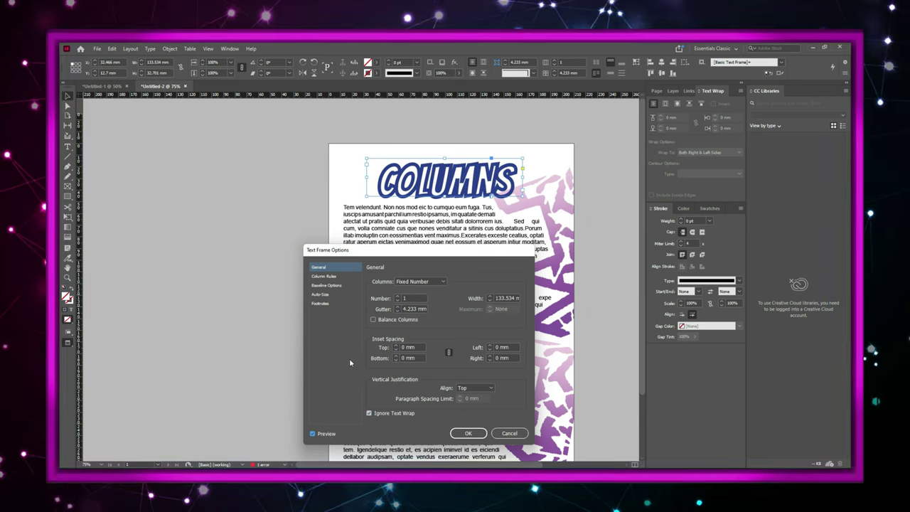
left_click(470, 433)
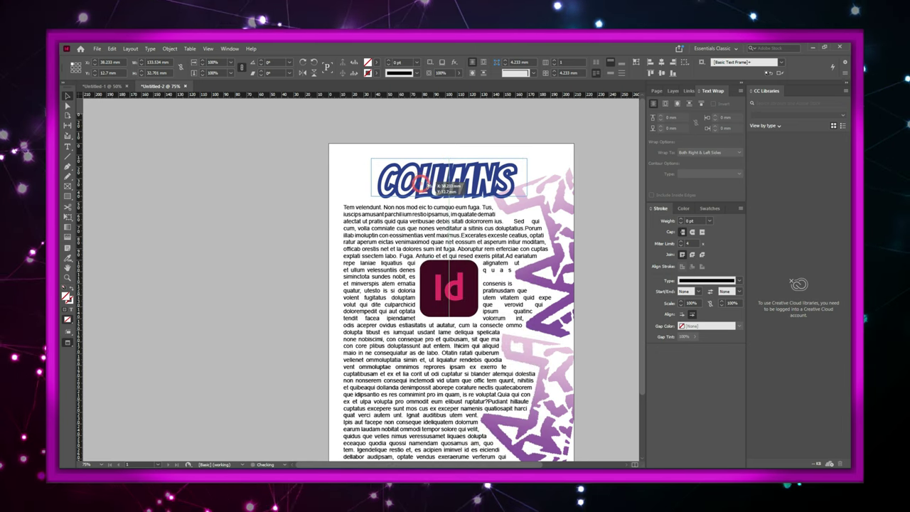
left_click_drag(422, 185, 426, 187)
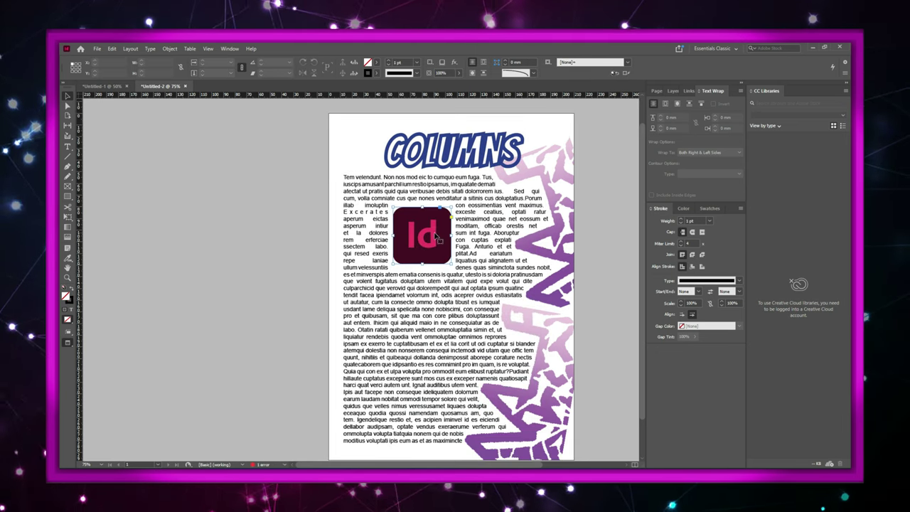
Reposition the InDesign logo lower within the wrapped body text
left_click(425, 233)
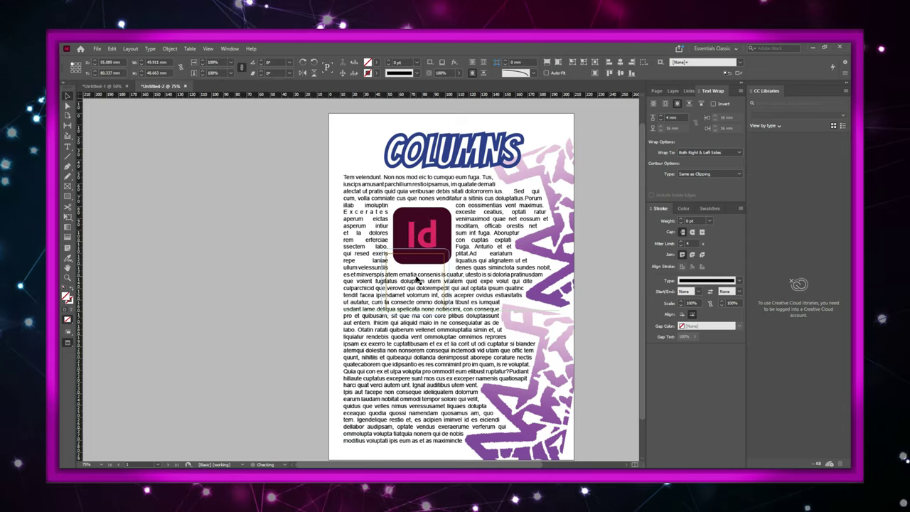